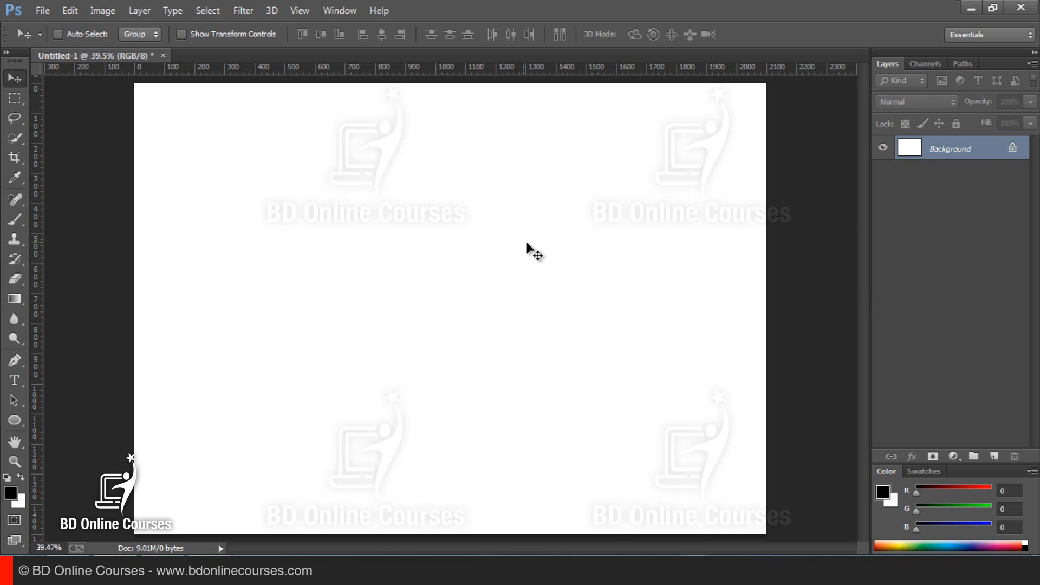
Step: Hide the Layers panel and show it again
{"action": "left_click", "coordinate": [340, 12]}
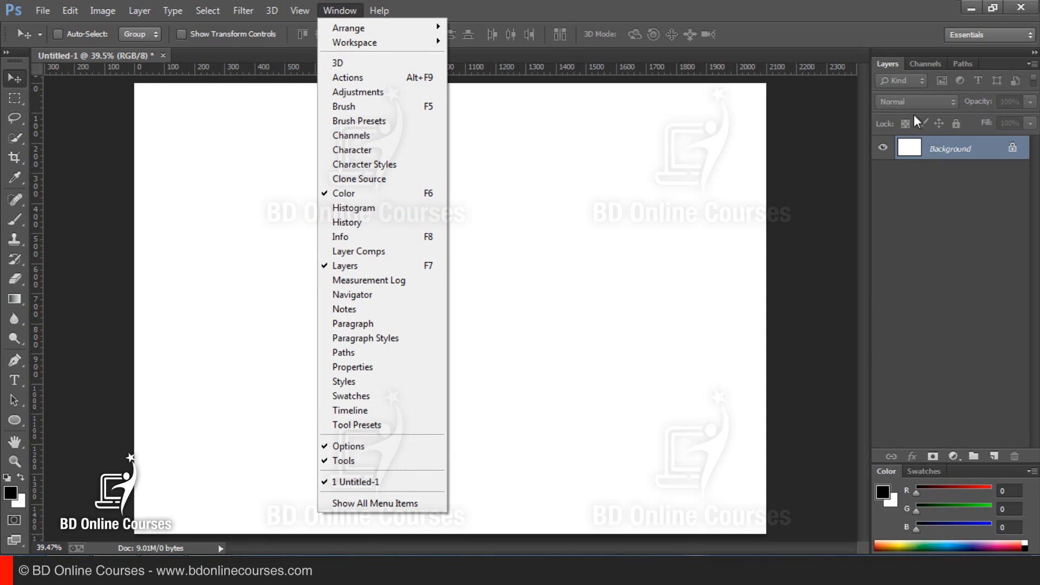
{"action": "left_click", "coordinate": [345, 266]}
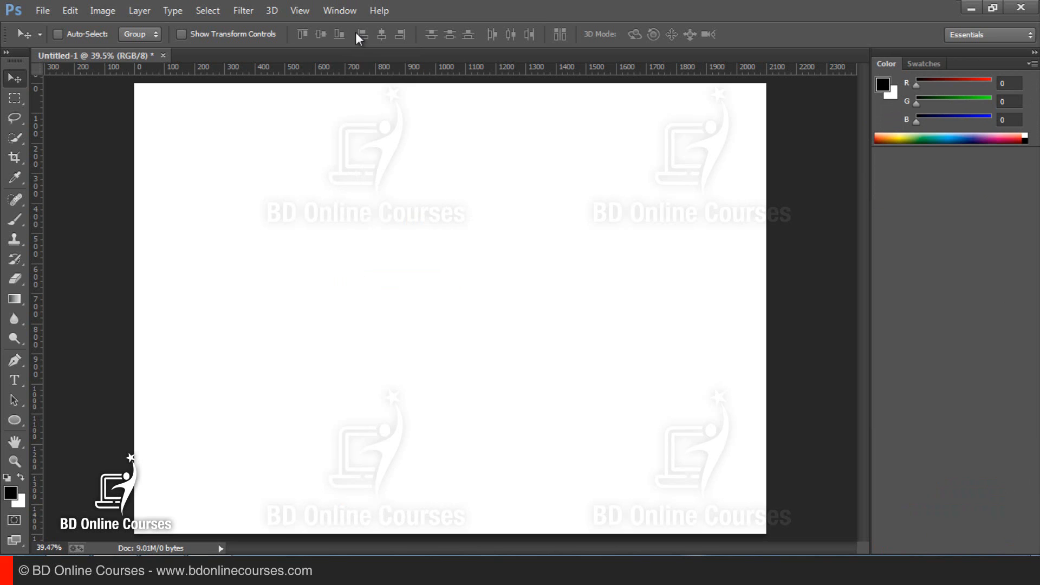
{"action": "left_click", "coordinate": [337, 16]}
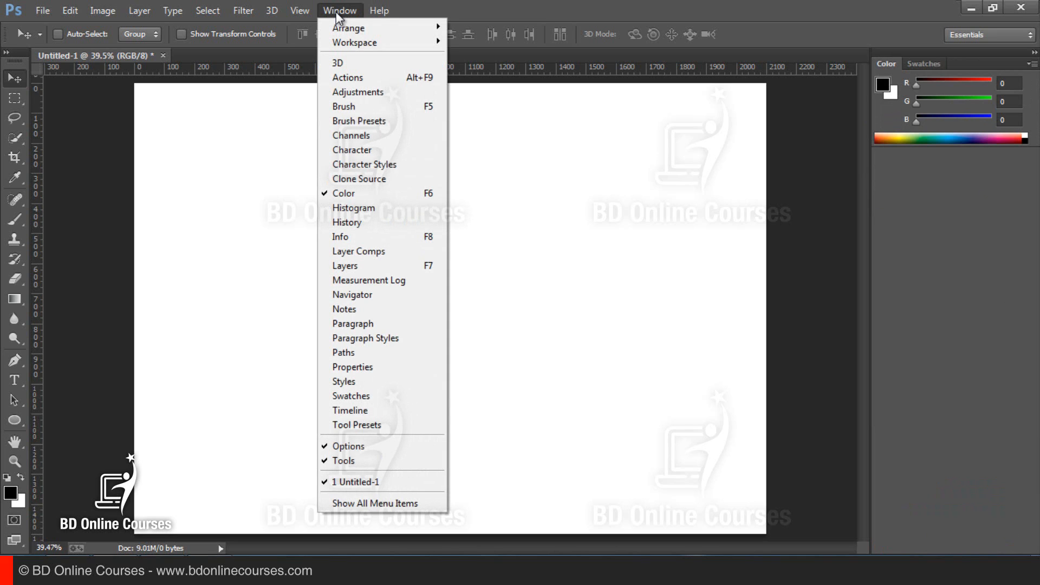
{"action": "left_click", "coordinate": [424, 267]}
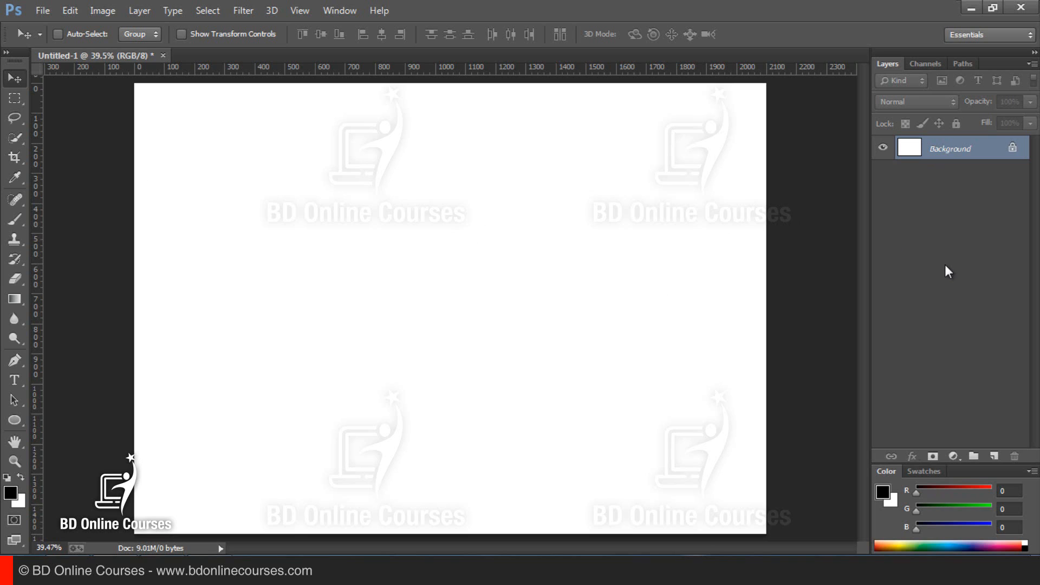
Step: Open the Mountain image from the Images folder
{"action": "left_click", "coordinate": [34, 7]}
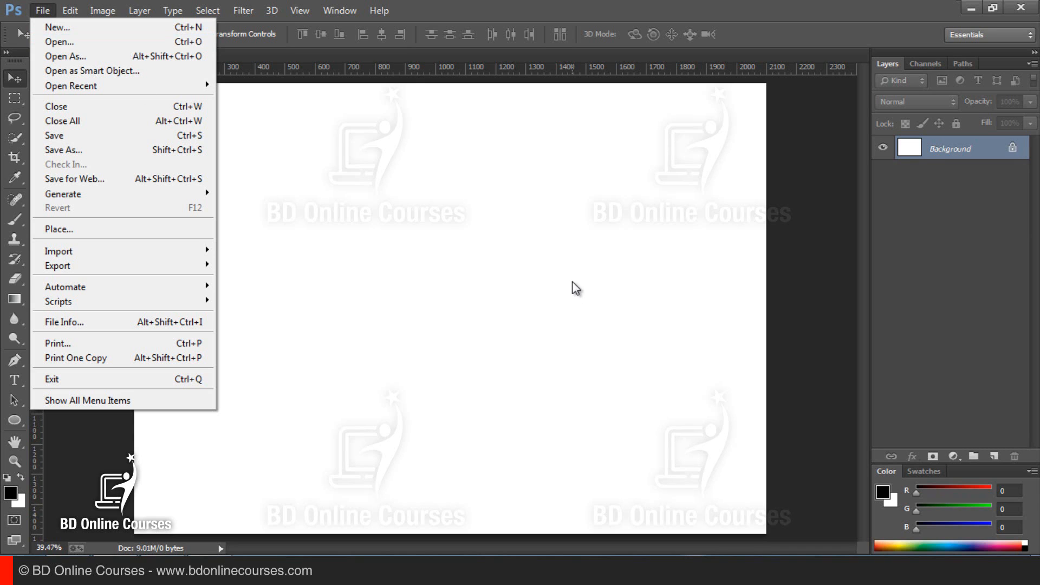
{"action": "left_click", "coordinate": [1018, 208]}
{"action": "left_click", "coordinate": [45, 12]}
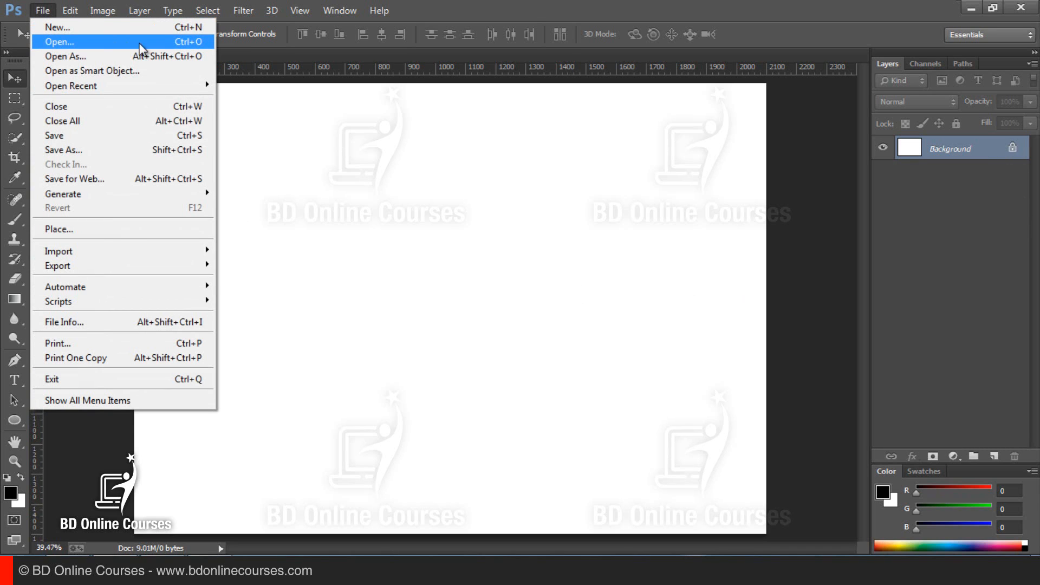
{"action": "left_click", "coordinate": [180, 46]}
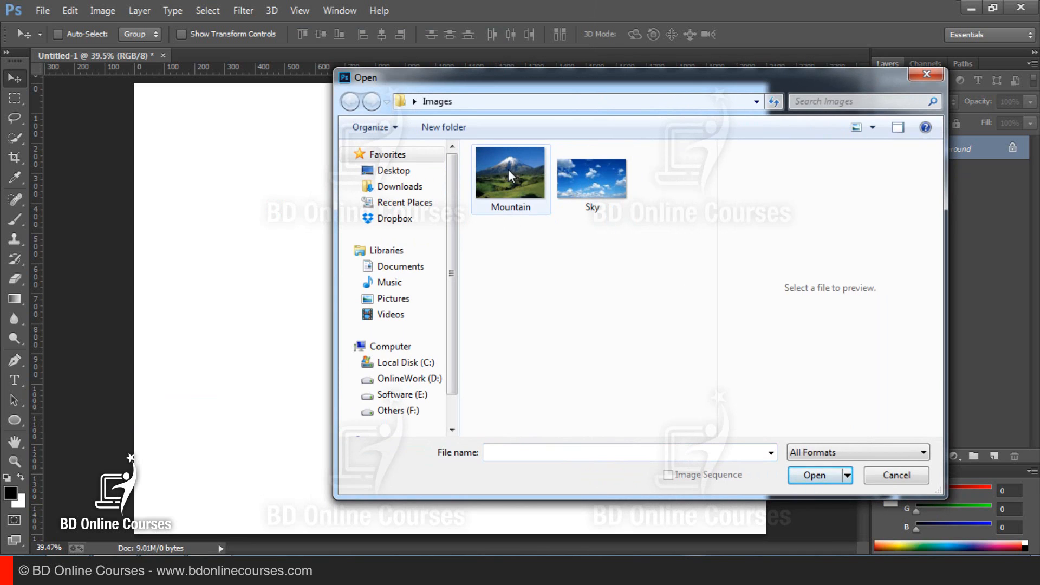
{"action": "left_click_drag", "start_coordinate": [508, 169], "coordinate": [227, 227]}
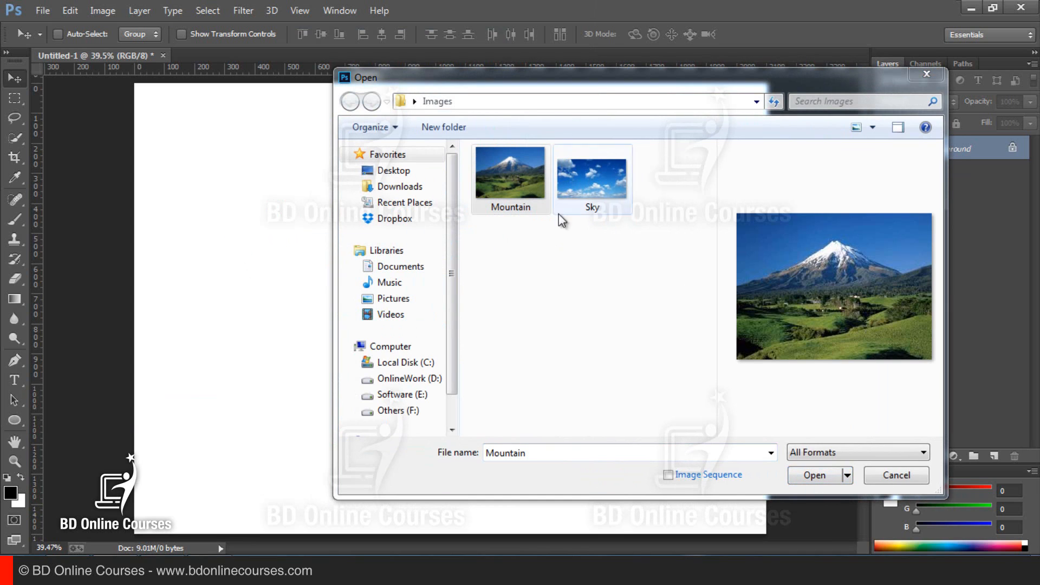
{"action": "left_click", "coordinate": [529, 232]}
{"action": "left_click", "coordinate": [505, 174]}
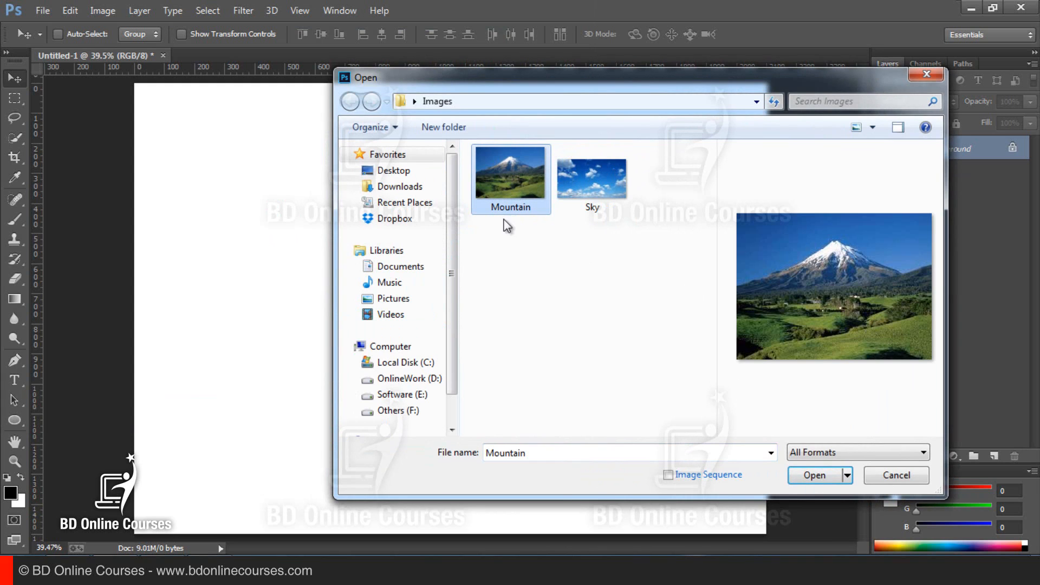
{"action": "left_click", "coordinate": [810, 473]}
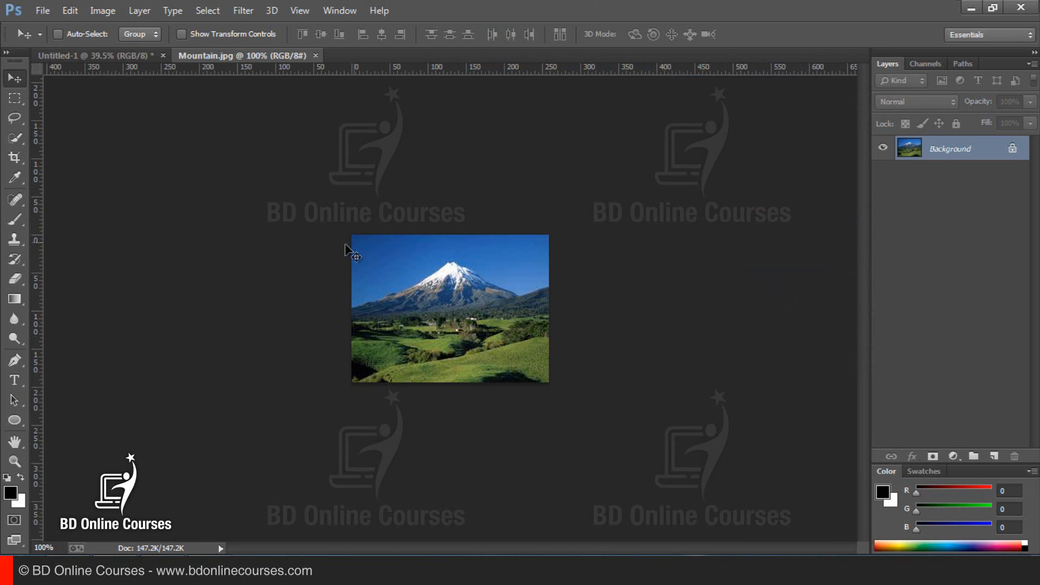
Step: Switch back and forth between the Untitled-1 and Mountain.jpg documents to view both
{"action": "left_click", "coordinate": [109, 56]}
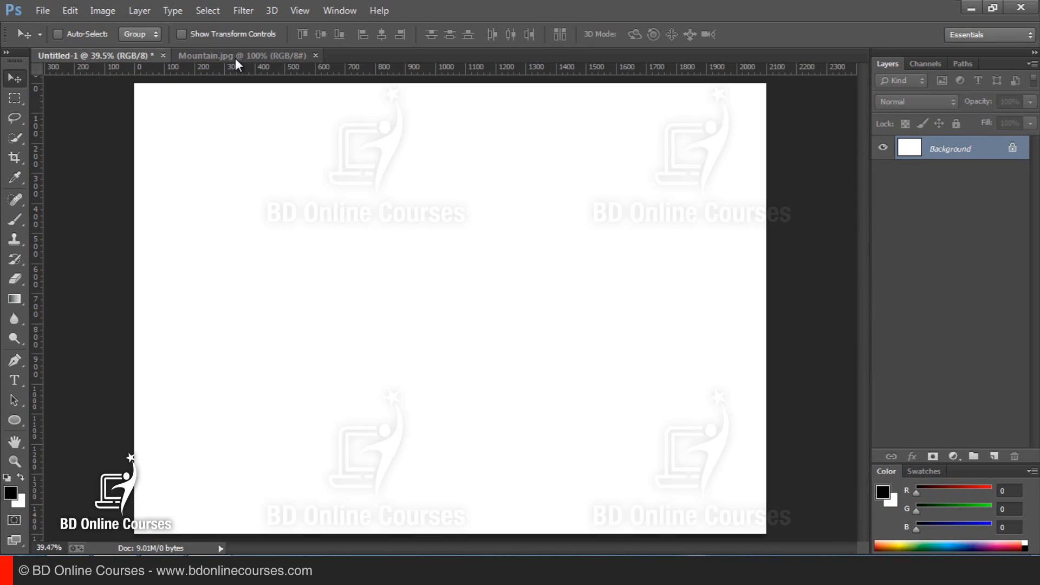
{"action": "left_click", "coordinate": [235, 58]}
{"action": "left_click", "coordinate": [106, 57]}
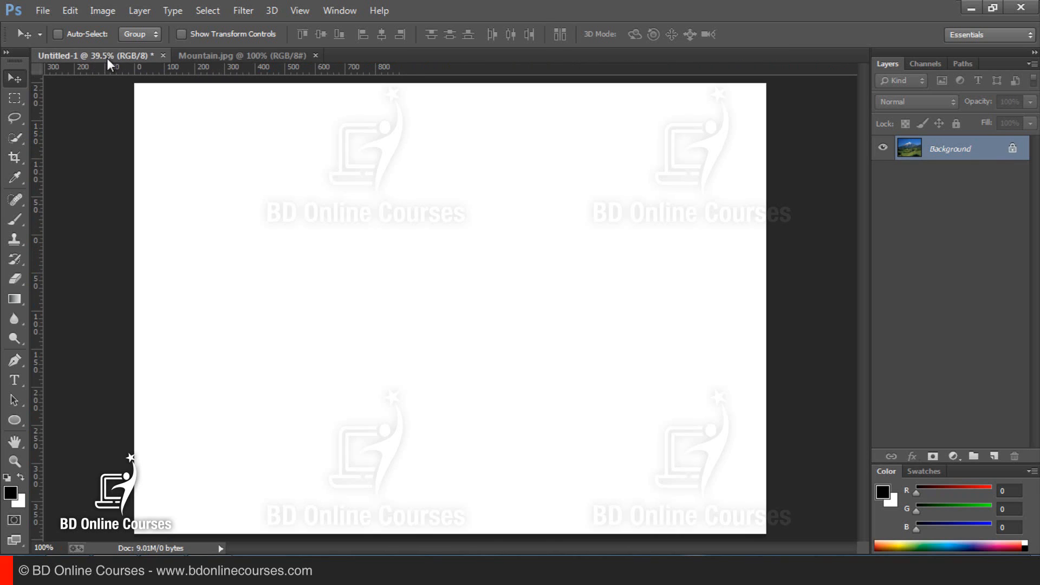
{"action": "left_click", "coordinate": [242, 56]}
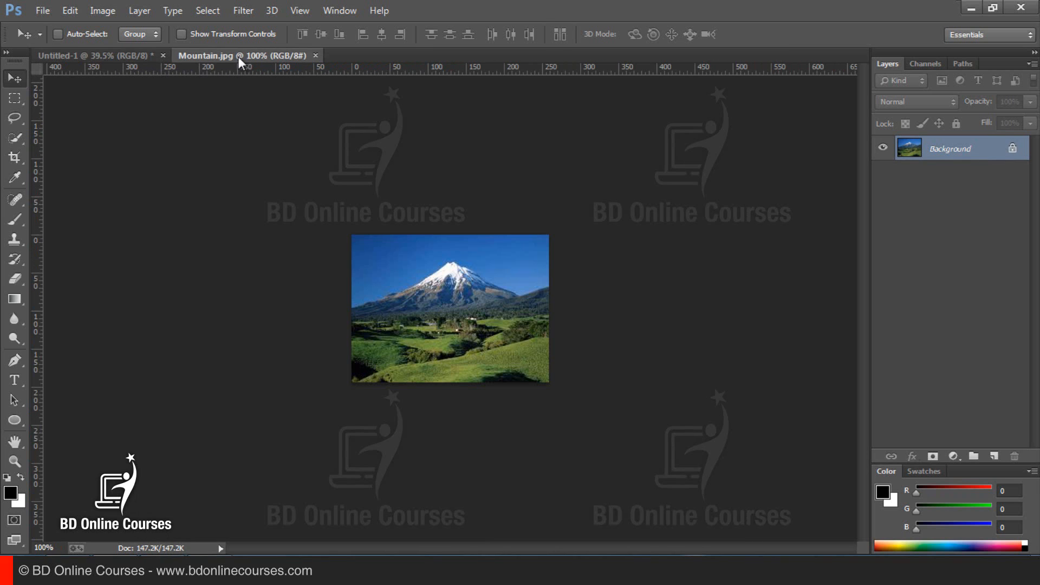
{"action": "left_click", "coordinate": [99, 58]}
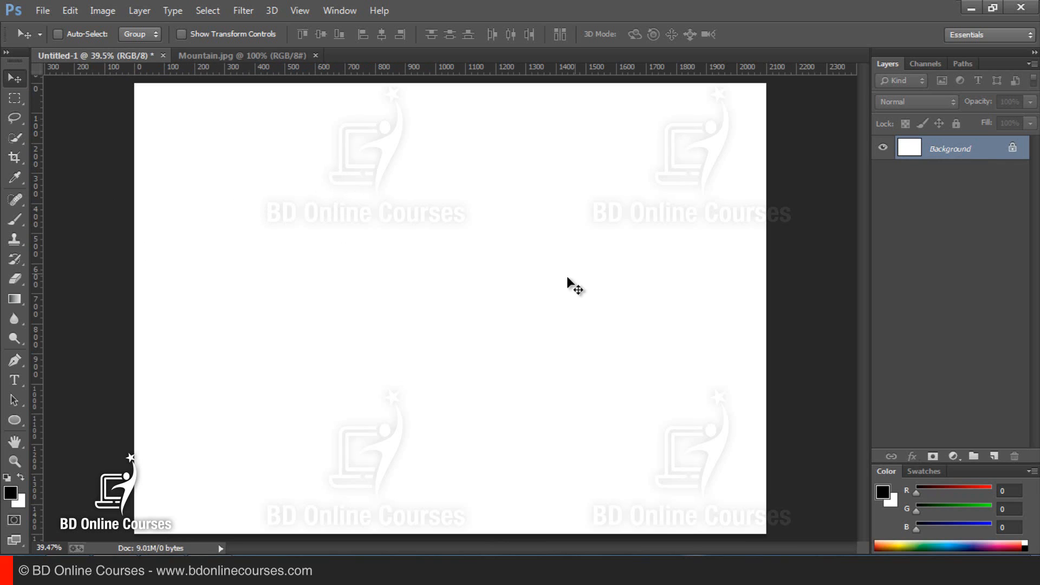
{"action": "left_click", "coordinate": [239, 57]}
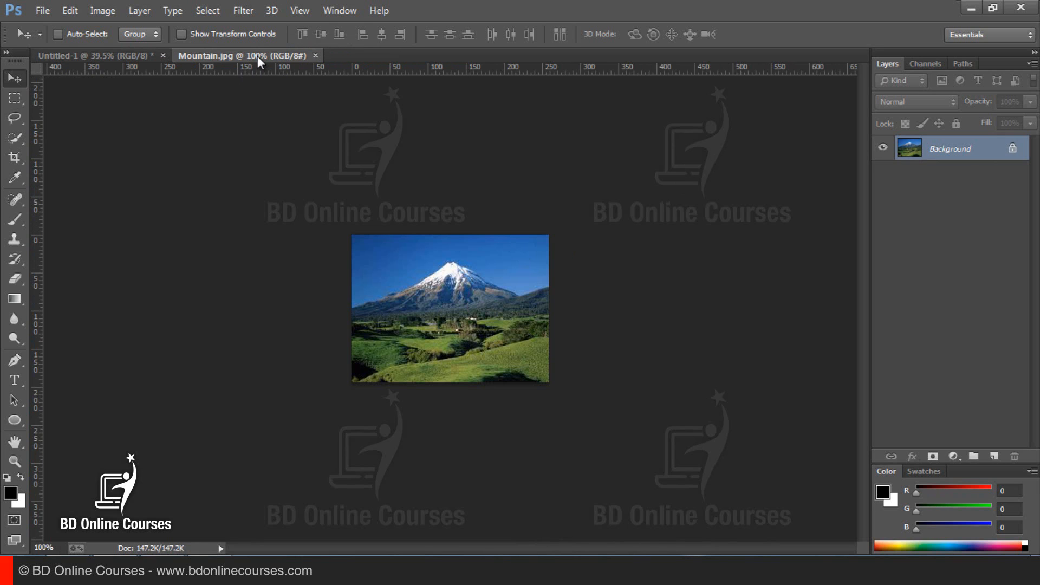
Step: Float Mountain.jpg in its own window over Untitled-1 and try to move its Background layer
{"action": "left_click_drag", "start_coordinate": [258, 56], "coordinate": [447, 190]}
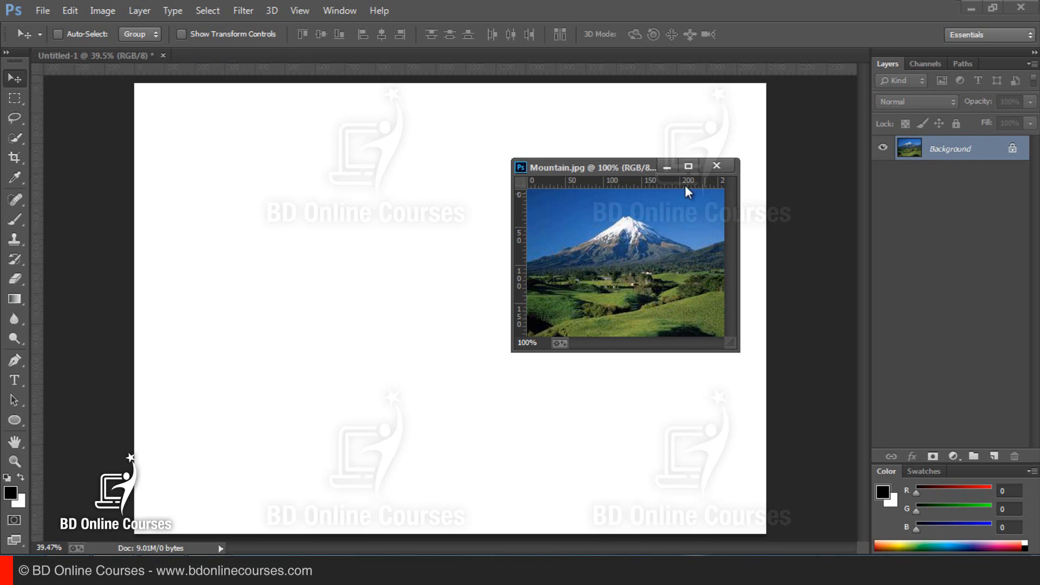
{"action": "left_click_drag", "start_coordinate": [953, 153], "coordinate": [640, 260]}
{"action": "left_click", "coordinate": [518, 224]}
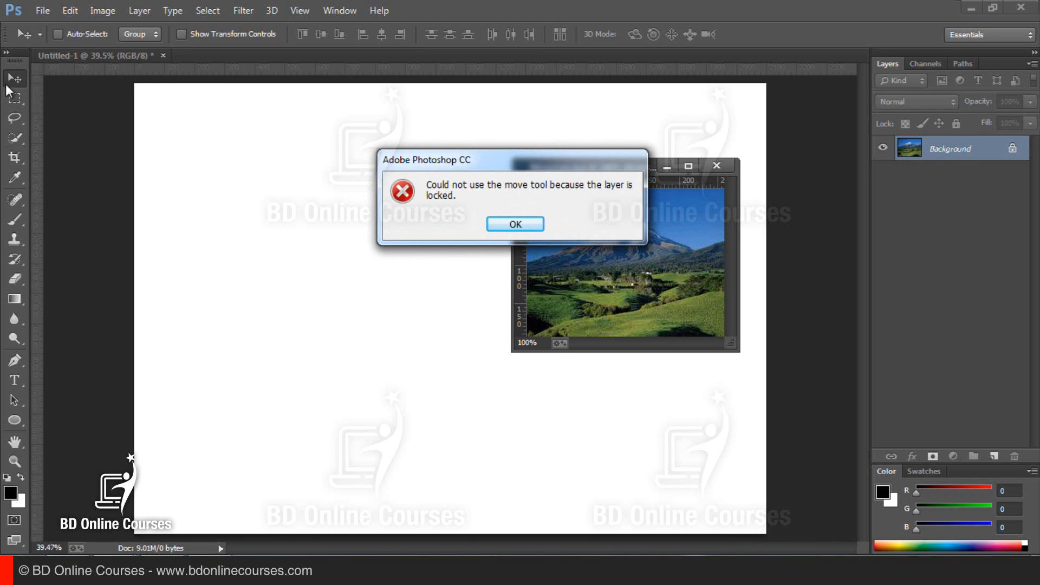
{"action": "left_click", "coordinate": [518, 223]}
Step: Copy the mountain picture into the upper left area of the Untitled-1 canvas as a new layer and close Mountain.jpg
{"action": "left_click_drag", "start_coordinate": [589, 253], "coordinate": [371, 294]}
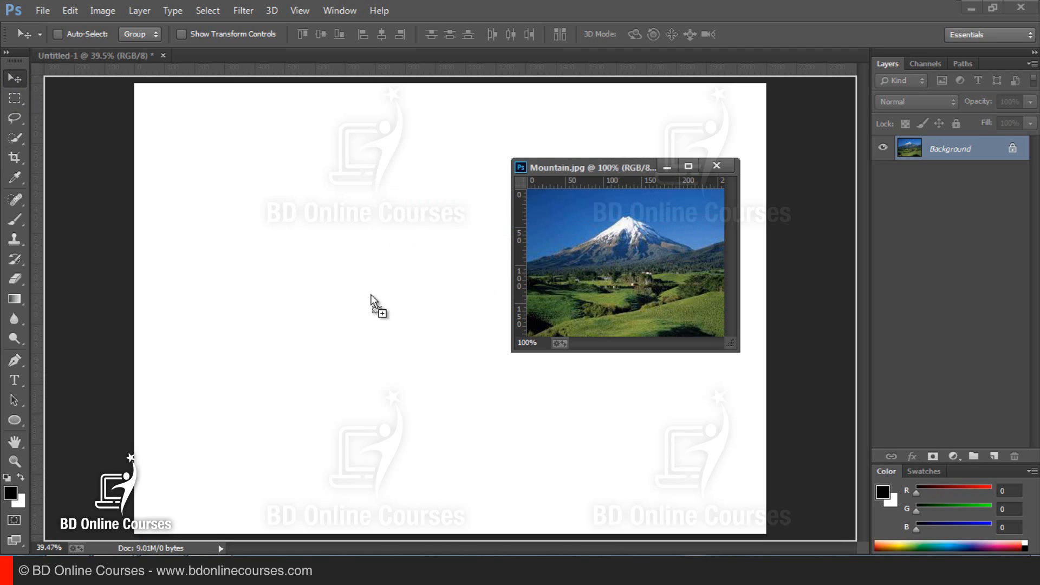
{"action": "left_click_drag", "start_coordinate": [290, 219], "coordinate": [290, 220]}
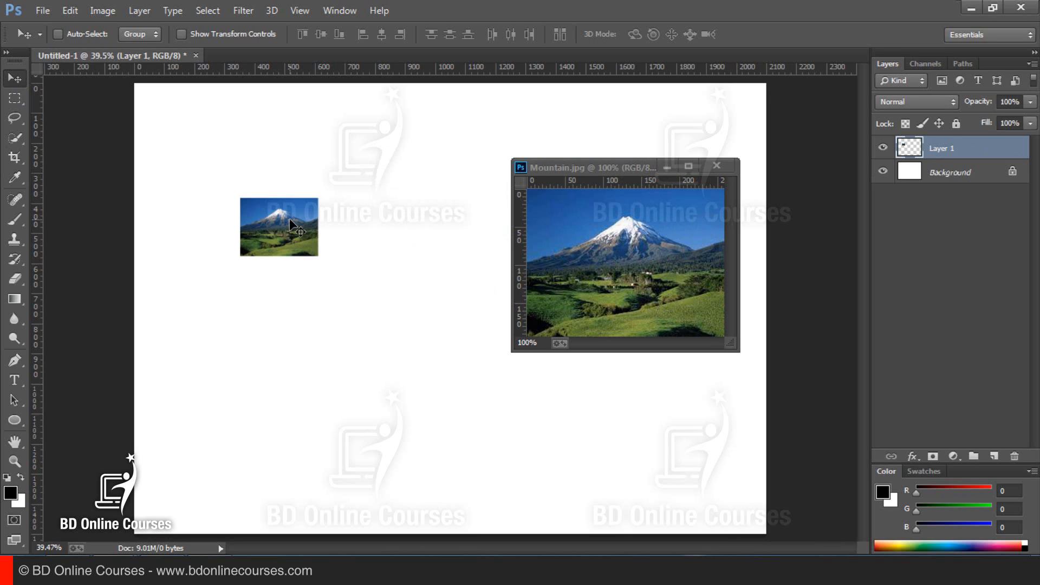
{"action": "left_click", "coordinate": [716, 165]}
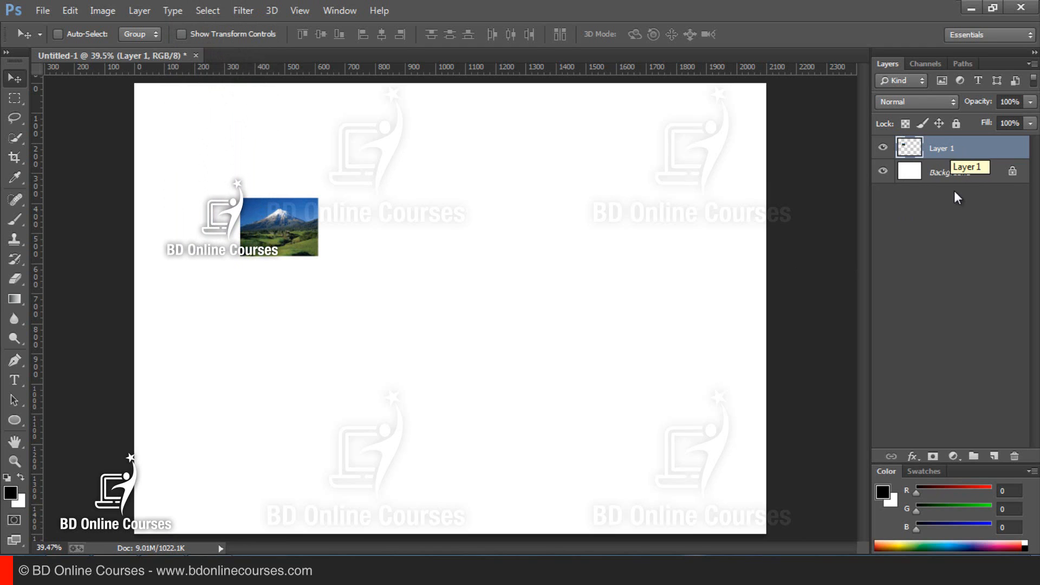
{"action": "left_click", "coordinate": [954, 174]}
{"action": "left_click", "coordinate": [948, 155]}
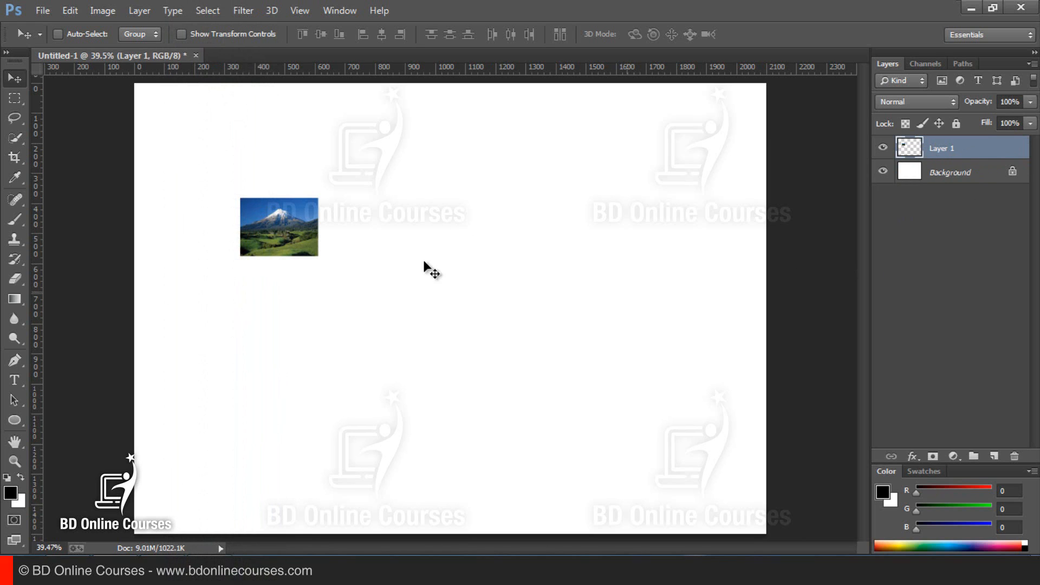
Step: Open the Sky image from the Images folder
{"action": "left_click", "coordinate": [42, 11]}
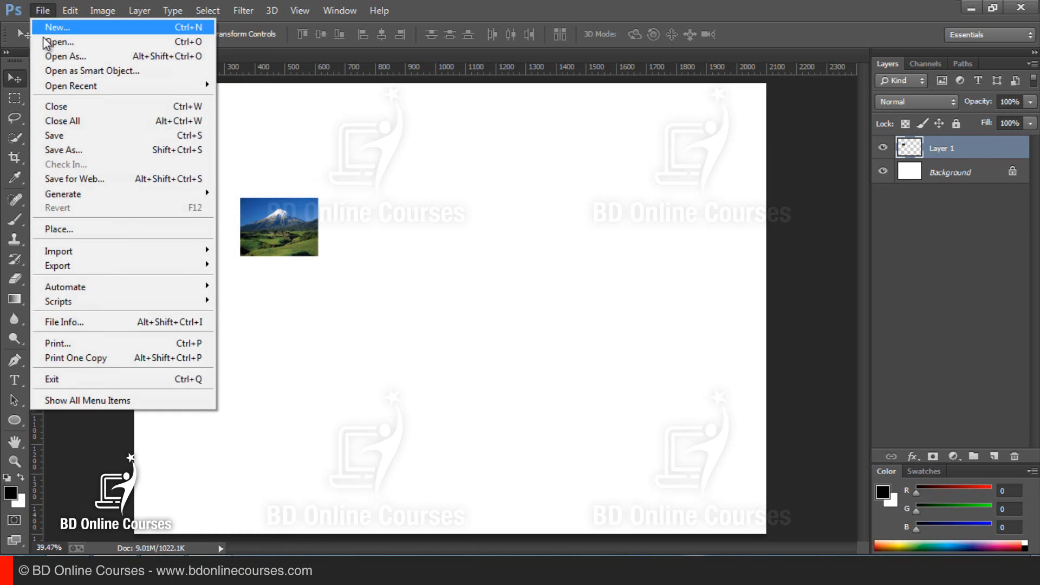
{"action": "left_click", "coordinate": [58, 43]}
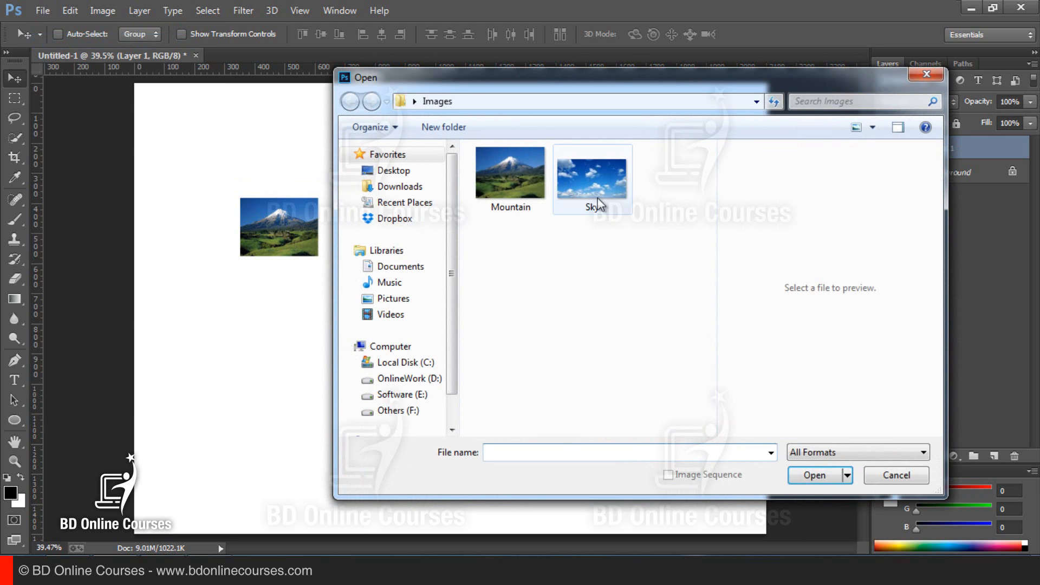
{"action": "left_click", "coordinate": [587, 183]}
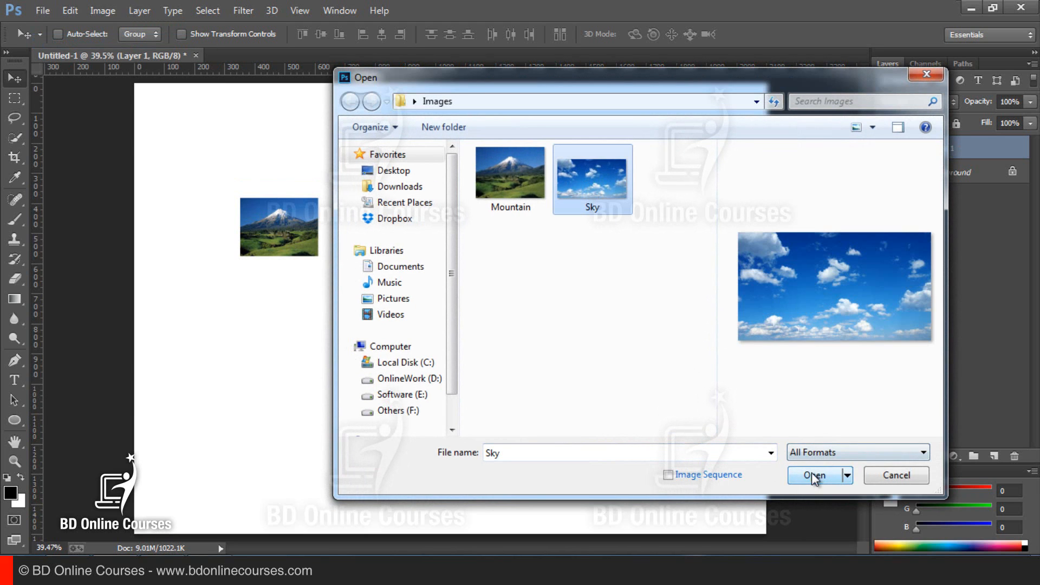
{"action": "left_click", "coordinate": [812, 472]}
Step: Float Sky.jpg, copy its picture into Untitled-1 above and right of the mountain picture, and close Sky.jpg
{"action": "left_click_drag", "start_coordinate": [243, 55], "coordinate": [436, 214]}
{"action": "left_click_drag", "start_coordinate": [712, 318], "coordinate": [421, 158]}
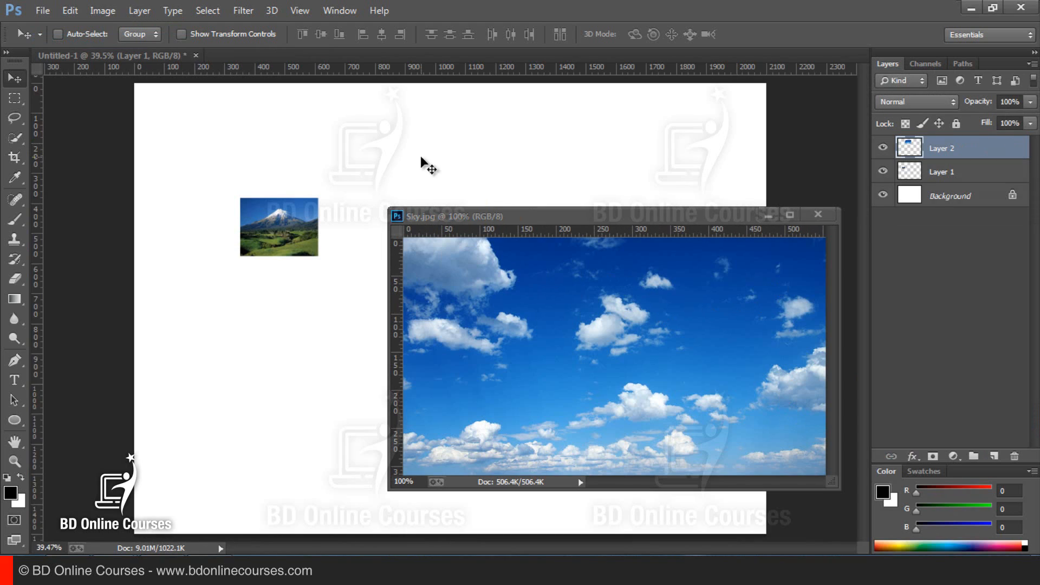
{"action": "left_click", "coordinate": [818, 215]}
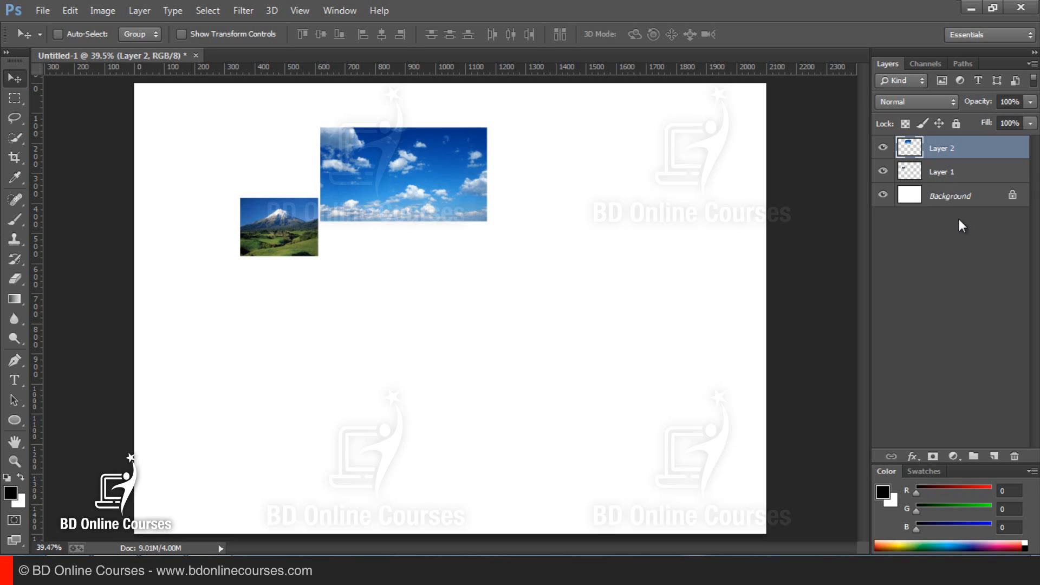
Step: Rename Layer 1, which holds the mountain picture, as Mountain
{"action": "left_click", "coordinate": [940, 174]}
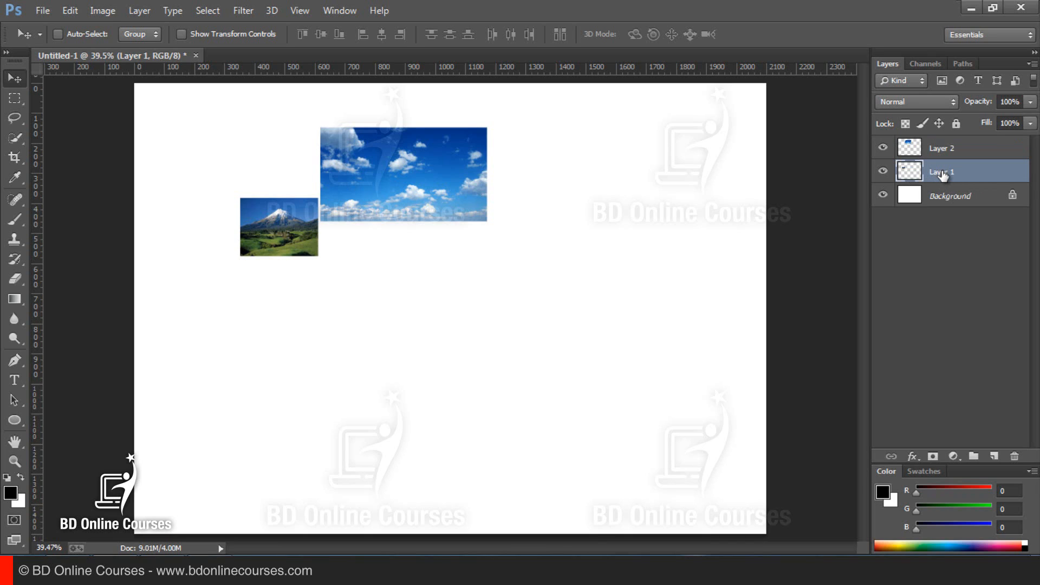
{"action": "double_click", "coordinate": [942, 173]}
{"action": "type", "text": "Mountain"}
{"action": "key", "text": "Return"}
Step: Rename Layer 2, which holds the sky picture, as Sky
{"action": "left_click", "coordinate": [941, 152]}
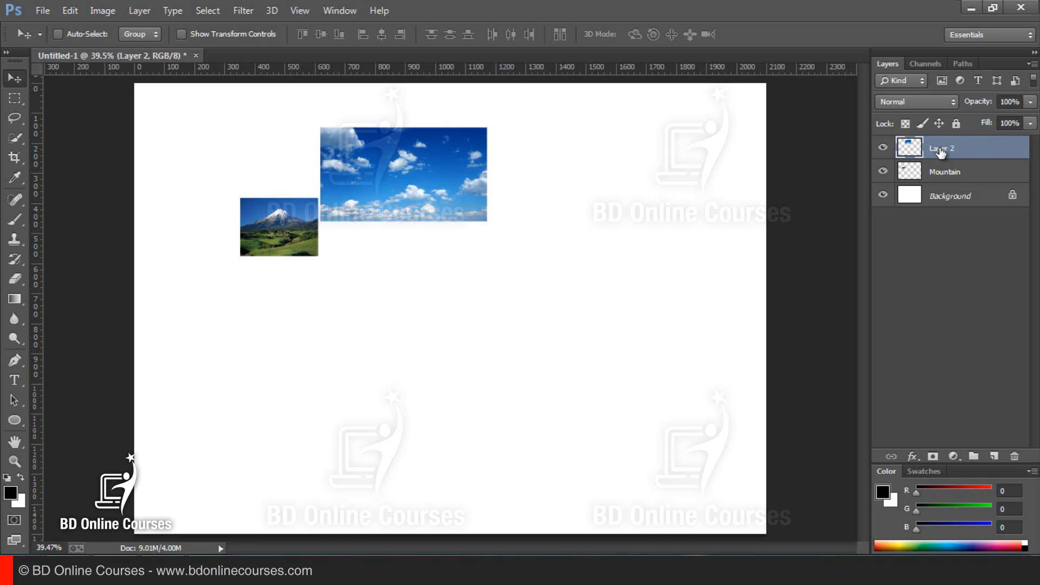
{"action": "double_click", "coordinate": [941, 149]}
{"action": "type", "text": "Sky"}
{"action": "left_click", "coordinate": [956, 180]}
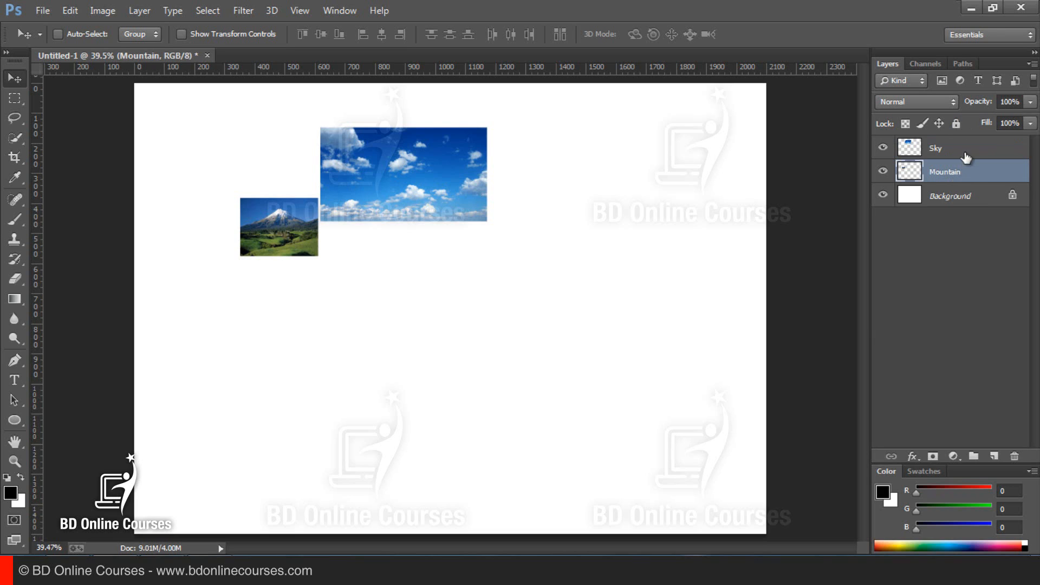
Step: Make the Sky layer active and move the sky picture down and to the right, clear of the mountain picture
{"action": "left_click", "coordinate": [966, 156]}
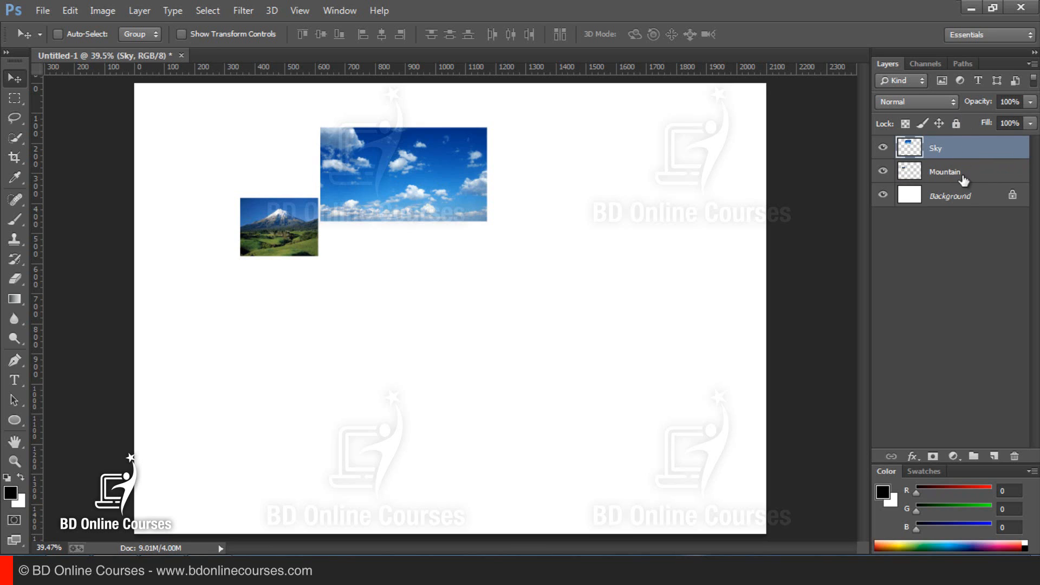
{"action": "left_click", "coordinate": [952, 173]}
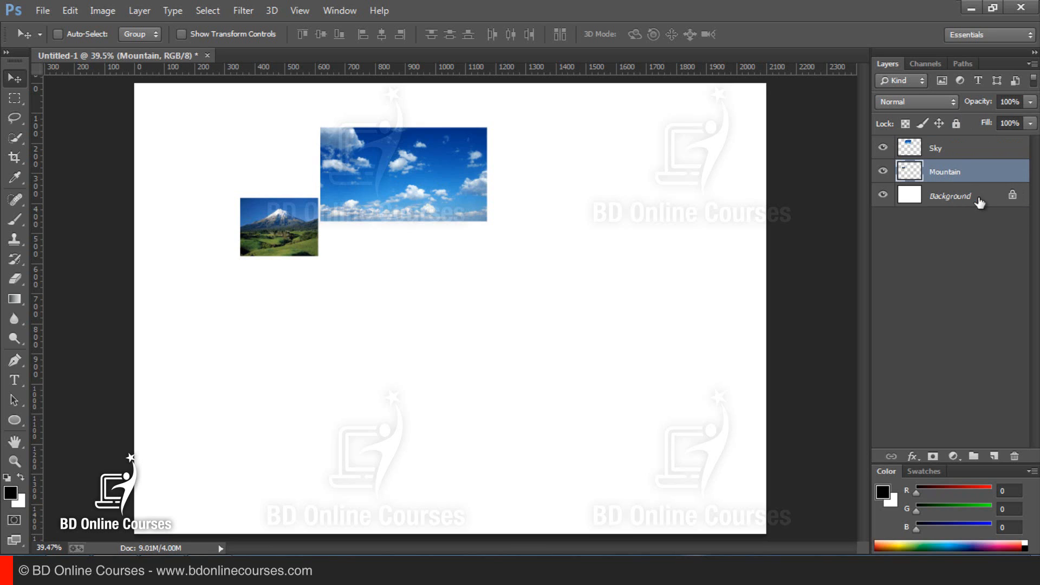
{"action": "left_click", "coordinate": [955, 156]}
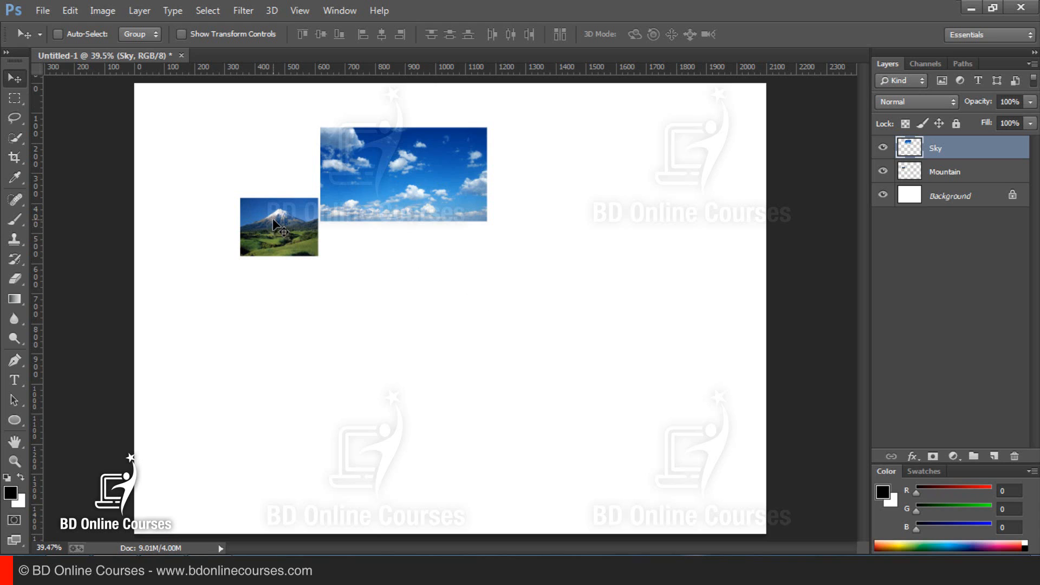
{"action": "left_click_drag", "start_coordinate": [280, 222], "coordinate": [316, 246]}
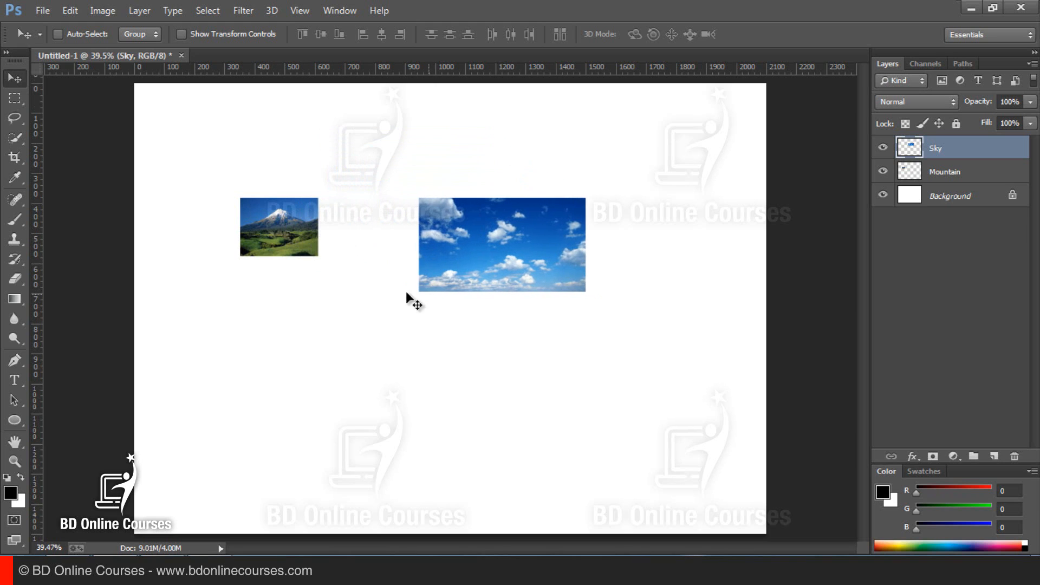
{"action": "left_click_drag", "start_coordinate": [284, 213], "coordinate": [287, 260]}
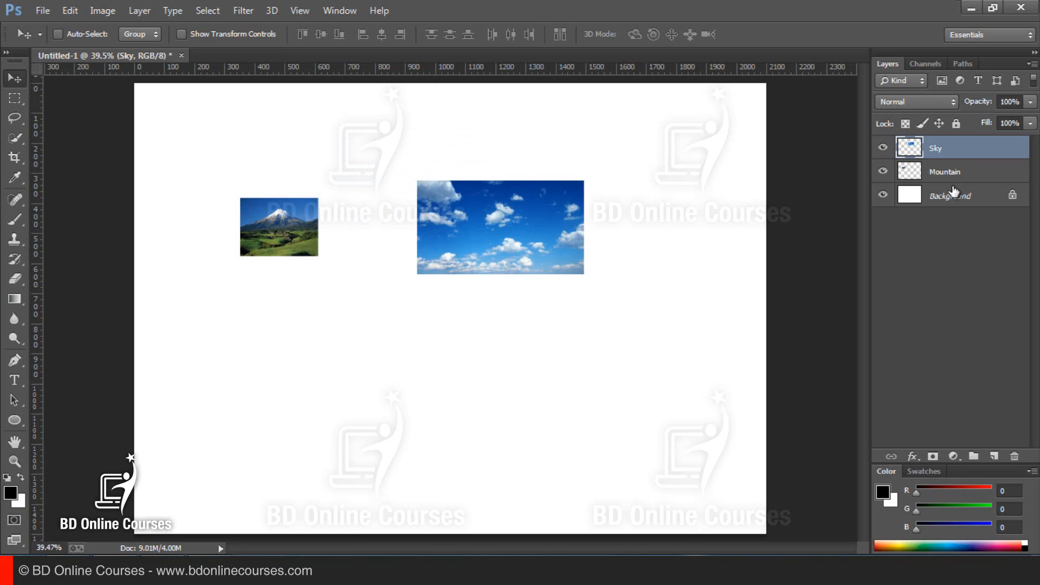
{"action": "left_click", "coordinate": [978, 252]}
{"action": "left_click", "coordinate": [949, 159]}
{"action": "left_click_drag", "start_coordinate": [263, 226], "coordinate": [311, 336]}
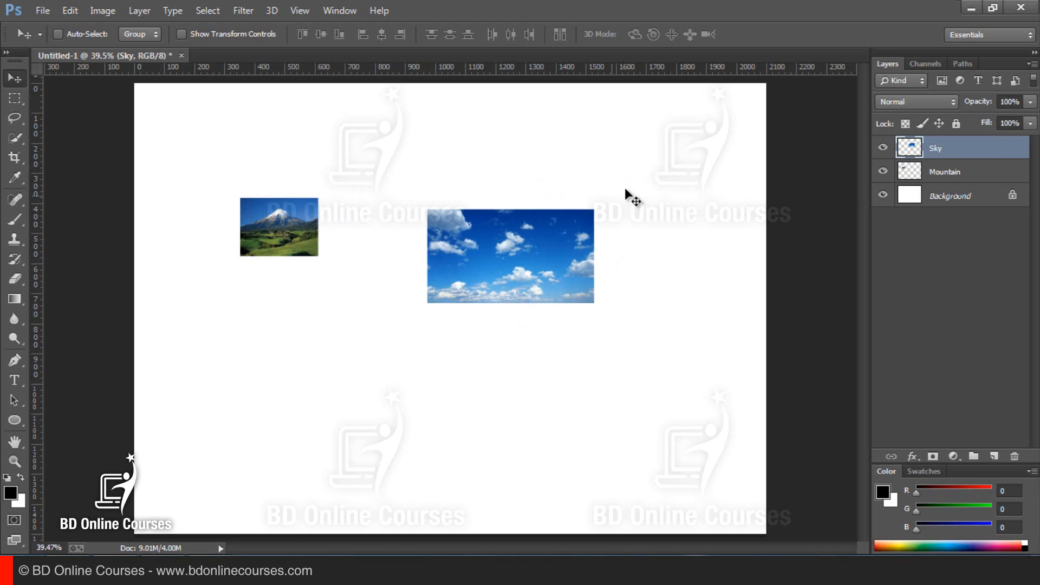
Step: Move the sky picture around the canvas and leave it slightly further left, nearer to the mountain picture
{"action": "left_click_drag", "start_coordinate": [637, 181], "coordinate": [690, 145]}
{"action": "left_click_drag", "start_coordinate": [526, 232], "coordinate": [364, 181]}
{"action": "left_click_drag", "start_coordinate": [638, 328], "coordinate": [682, 414]}
{"action": "left_click_drag", "start_coordinate": [578, 281], "coordinate": [627, 229]}
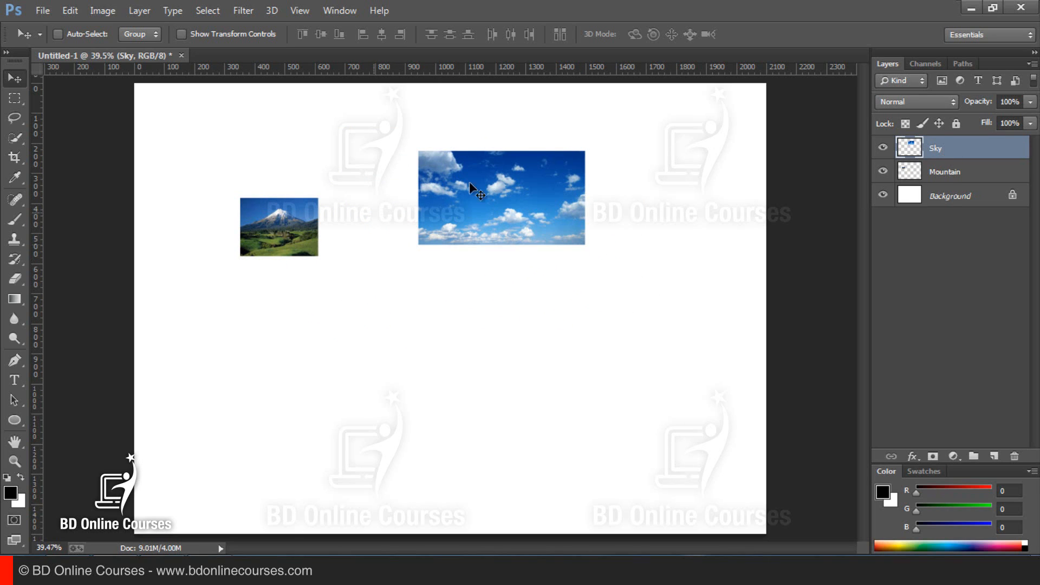
{"action": "left_click_drag", "start_coordinate": [530, 310], "coordinate": [644, 287]}
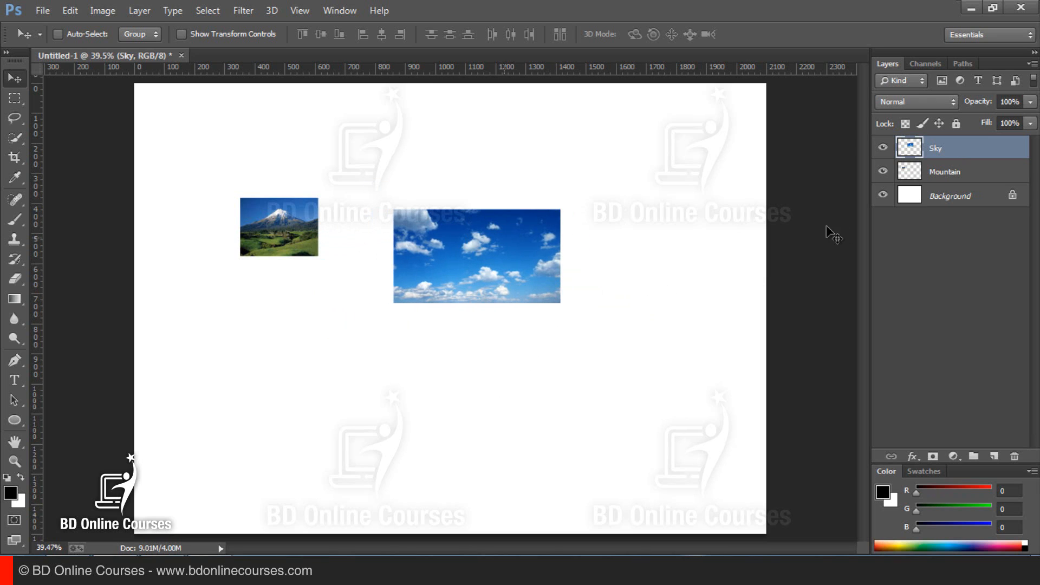
Step: Make the Mountain layer active and move the mountain picture right, close beside the sky picture
{"action": "left_click", "coordinate": [950, 174]}
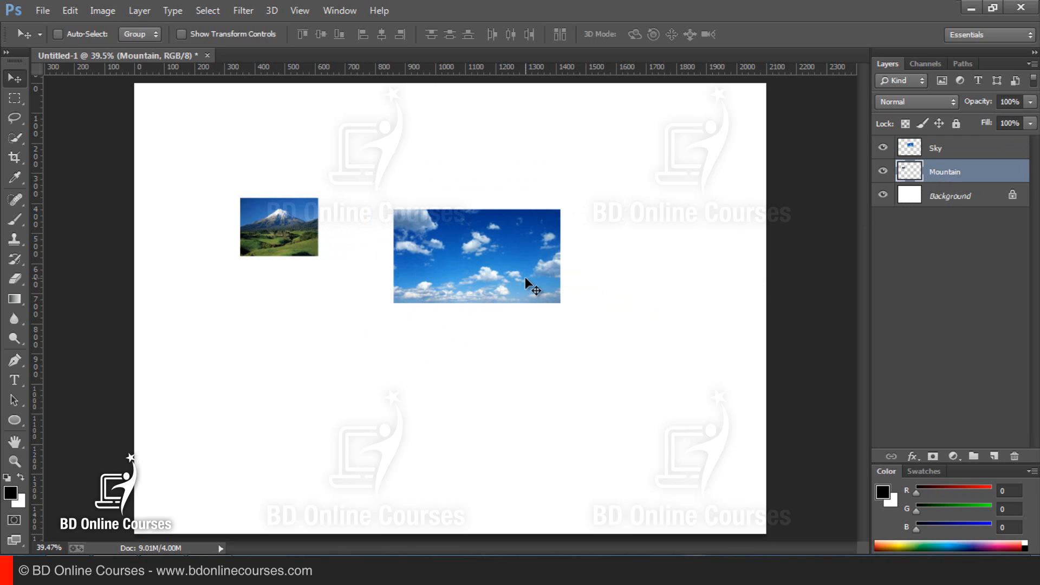
{"action": "left_click_drag", "start_coordinate": [525, 277], "coordinate": [632, 358]}
{"action": "left_click_drag", "start_coordinate": [470, 411], "coordinate": [345, 413]}
{"action": "left_click_drag", "start_coordinate": [288, 313], "coordinate": [364, 228]}
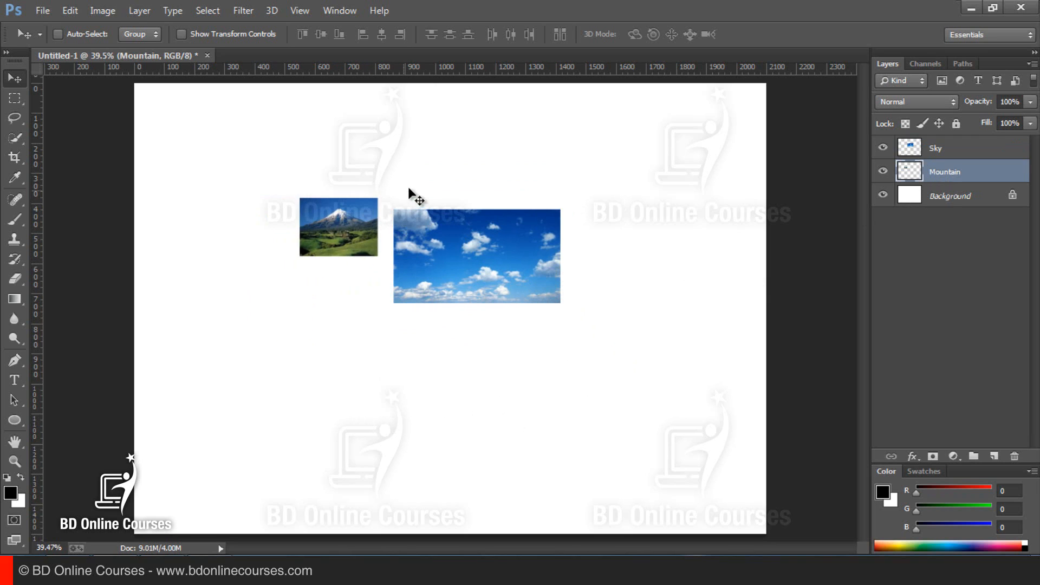
{"action": "left_click_drag", "start_coordinate": [410, 190], "coordinate": [364, 362]}
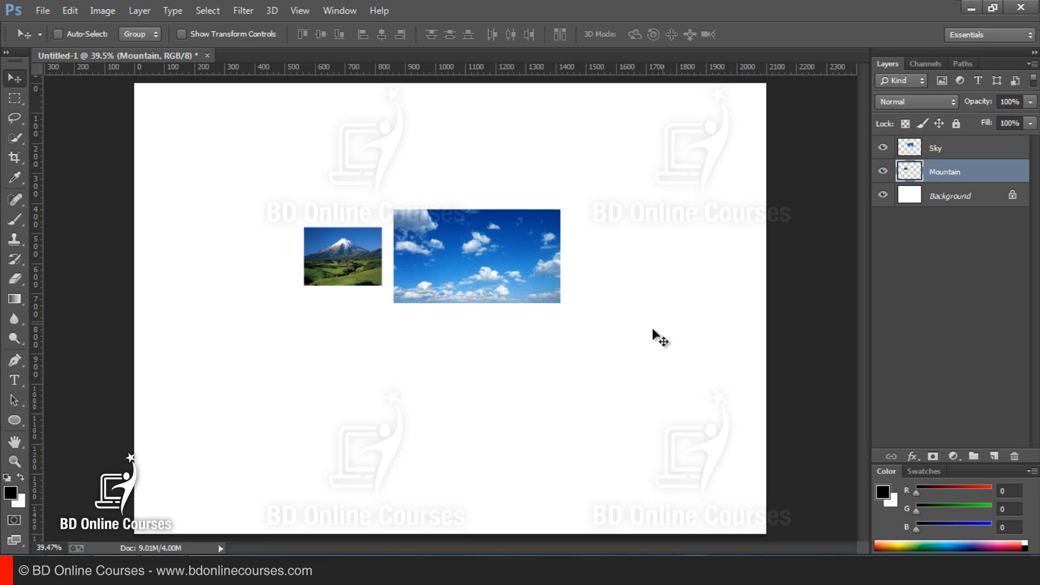
Step: Switch to the Sky layer and back to Mountain, and move the mountain picture slightly down and to the left
{"action": "left_click", "coordinate": [965, 158]}
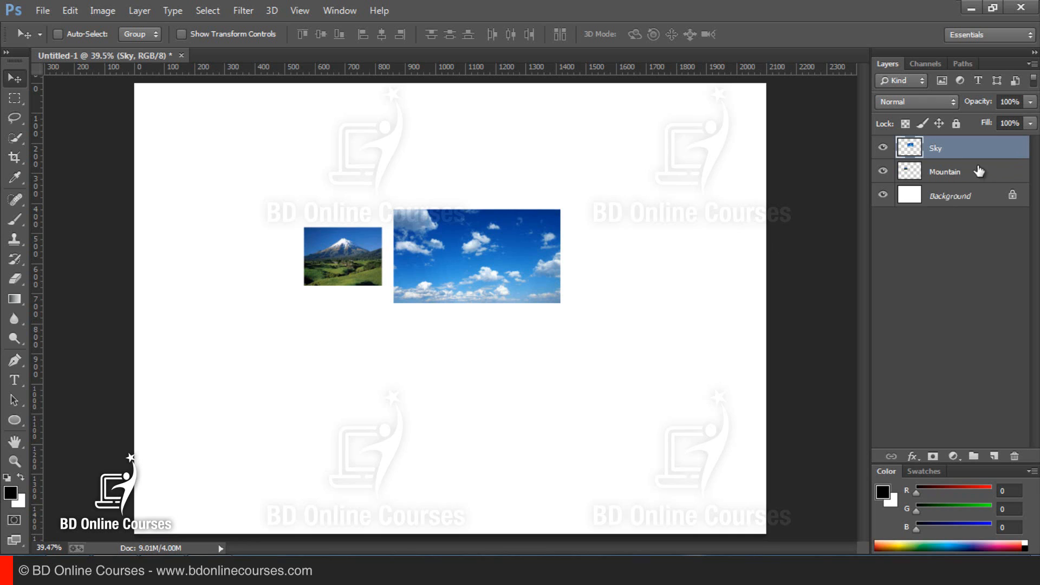
{"action": "left_click", "coordinate": [945, 173]}
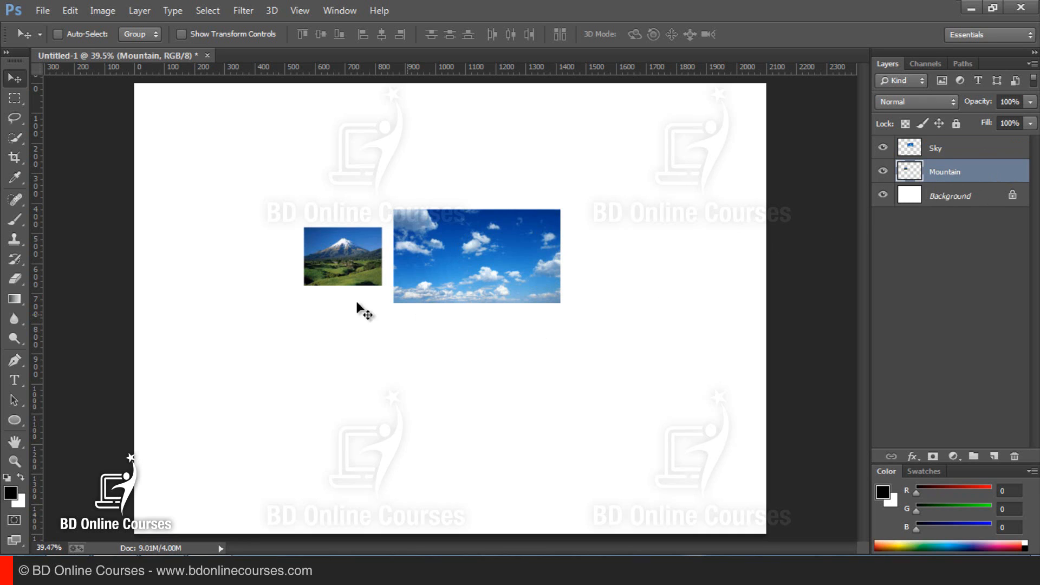
{"action": "mouse_move", "coordinate": [346, 258]}
{"action": "left_mouse_down"}
{"action": "mouse_move", "coordinate": [492, 279]}
{"action": "mouse_move", "coordinate": [373, 245]}
{"action": "mouse_move", "coordinate": [470, 317]}
{"action": "mouse_move", "coordinate": [339, 275]}
{"action": "left_mouse_up"}
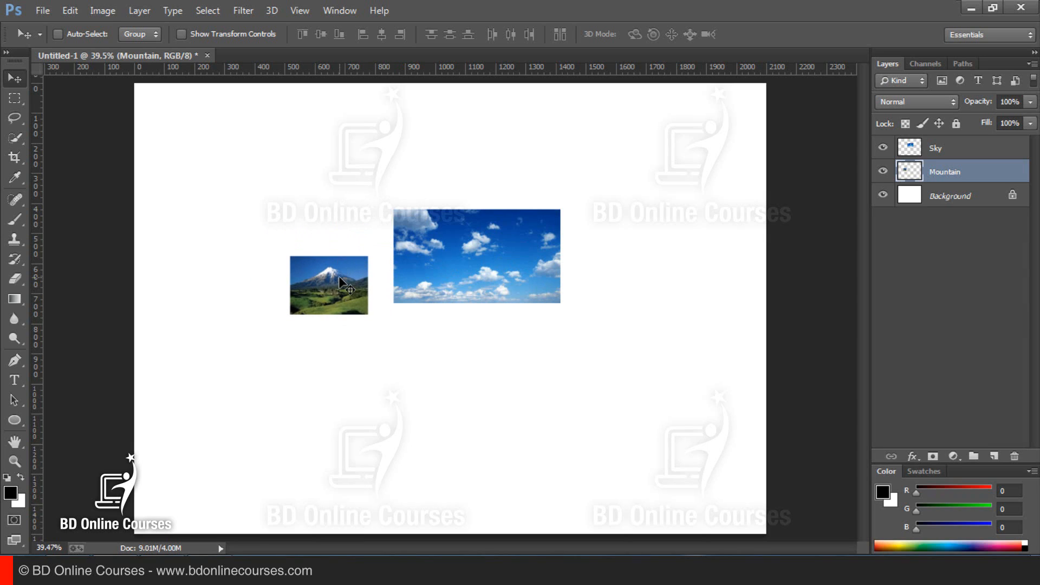
Step: Make the Sky layer active and move the sky picture down until it sits level beside the mountain picture
{"action": "left_click", "coordinate": [945, 147]}
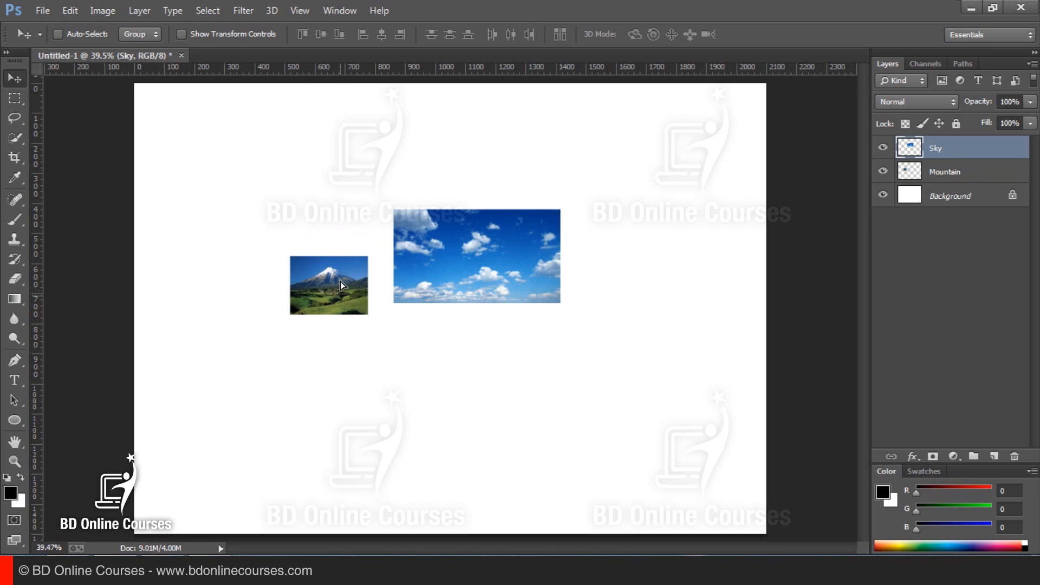
{"action": "left_click_drag", "start_coordinate": [340, 281], "coordinate": [332, 342]}
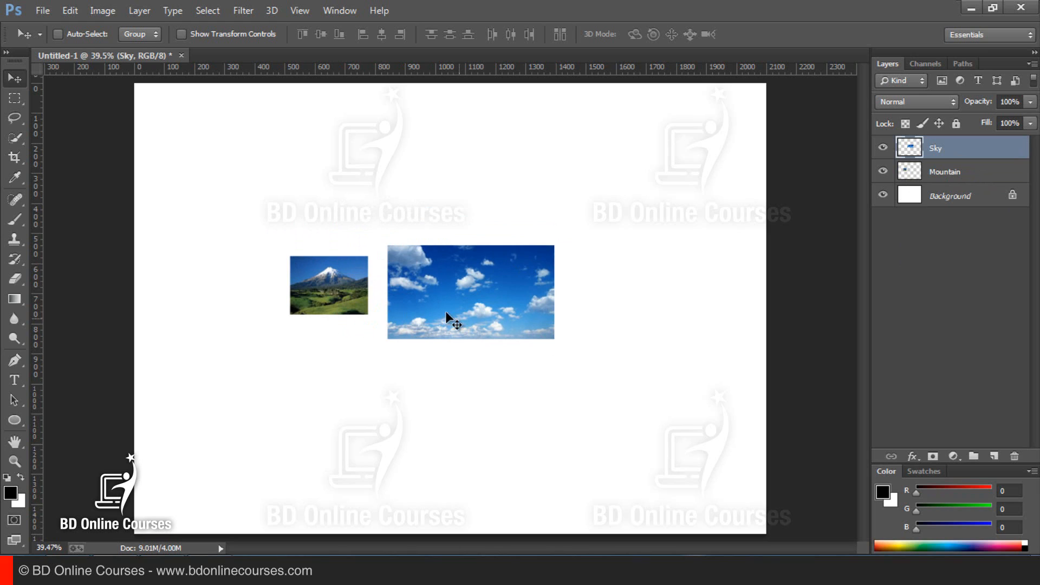
{"action": "left_click_drag", "start_coordinate": [421, 293], "coordinate": [448, 299]}
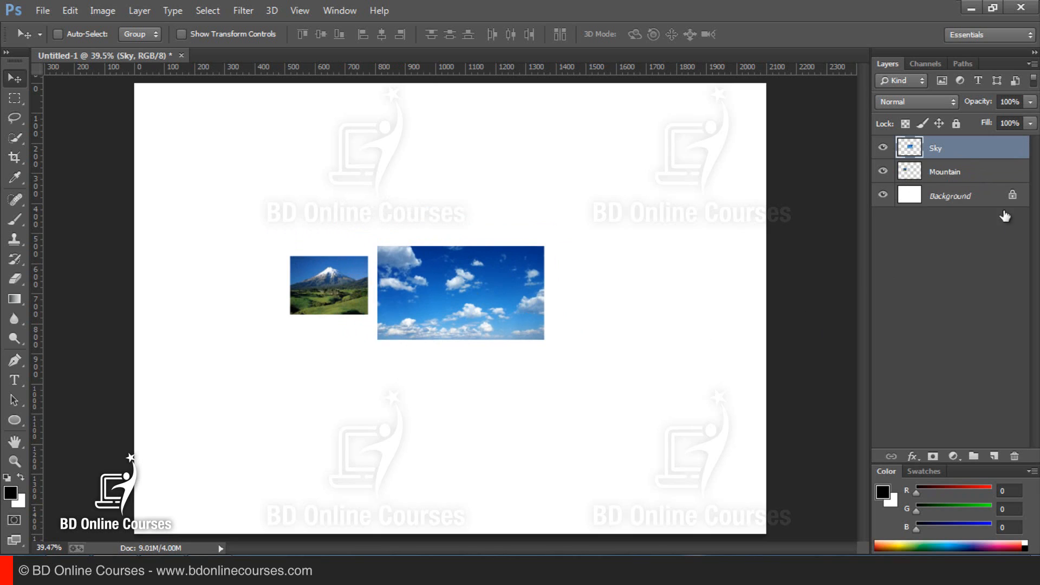
Step: Switch between the Mountain and Sky layers, ending on Sky, and create a new empty layer above it
{"action": "left_click", "coordinate": [951, 172]}
{"action": "left_click", "coordinate": [948, 153]}
{"action": "left_click", "coordinate": [947, 175]}
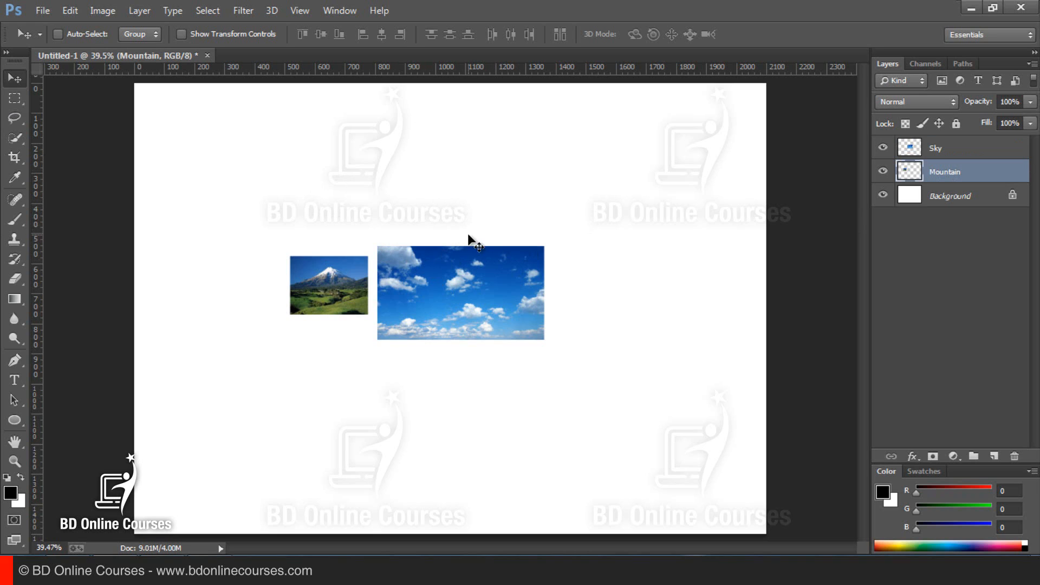
{"action": "left_click", "coordinate": [961, 156]}
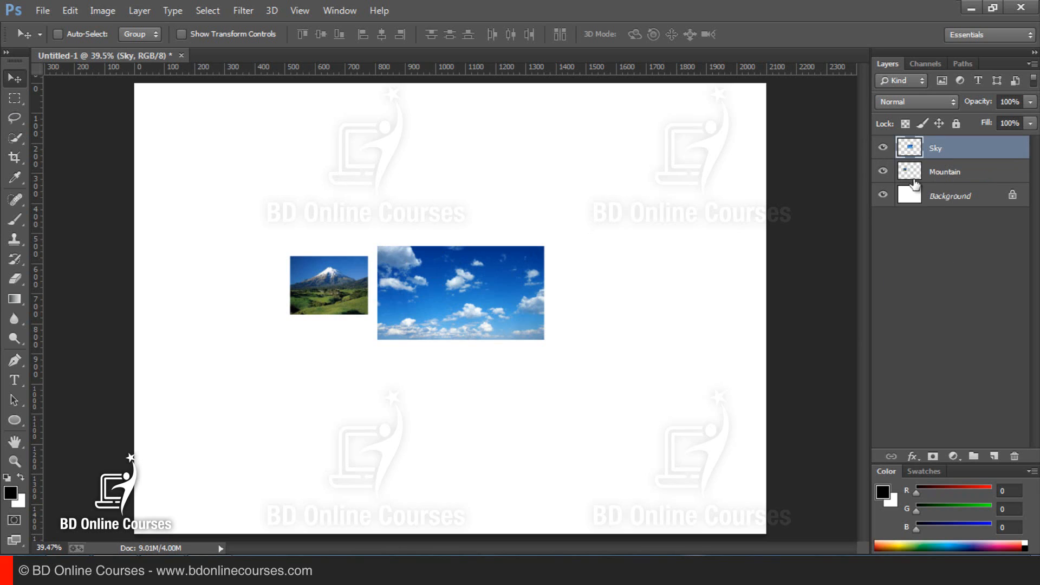
{"action": "left_click", "coordinate": [994, 458]}
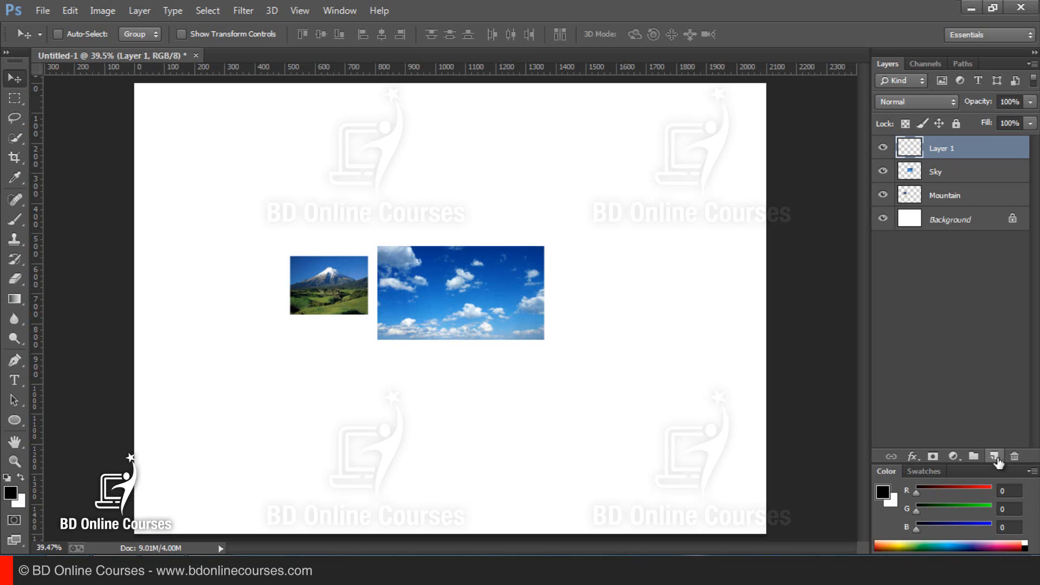
Step: Switch through the layers and rename the new empty Layer 1 as Circle
{"action": "left_click", "coordinate": [948, 195]}
{"action": "left_click", "coordinate": [951, 176]}
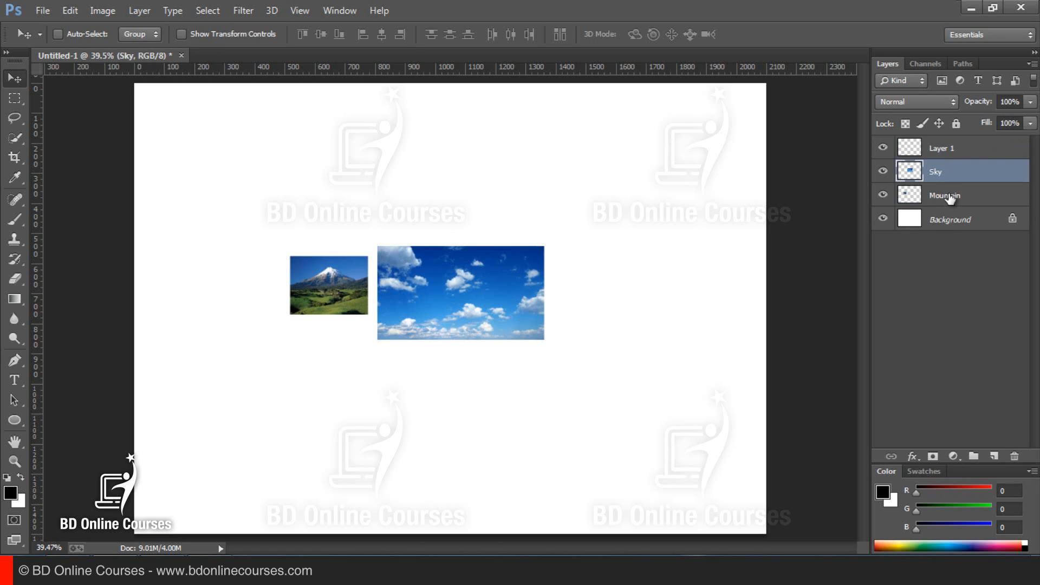
{"action": "left_click", "coordinate": [949, 197]}
{"action": "left_click", "coordinate": [948, 173]}
{"action": "left_click", "coordinate": [946, 156]}
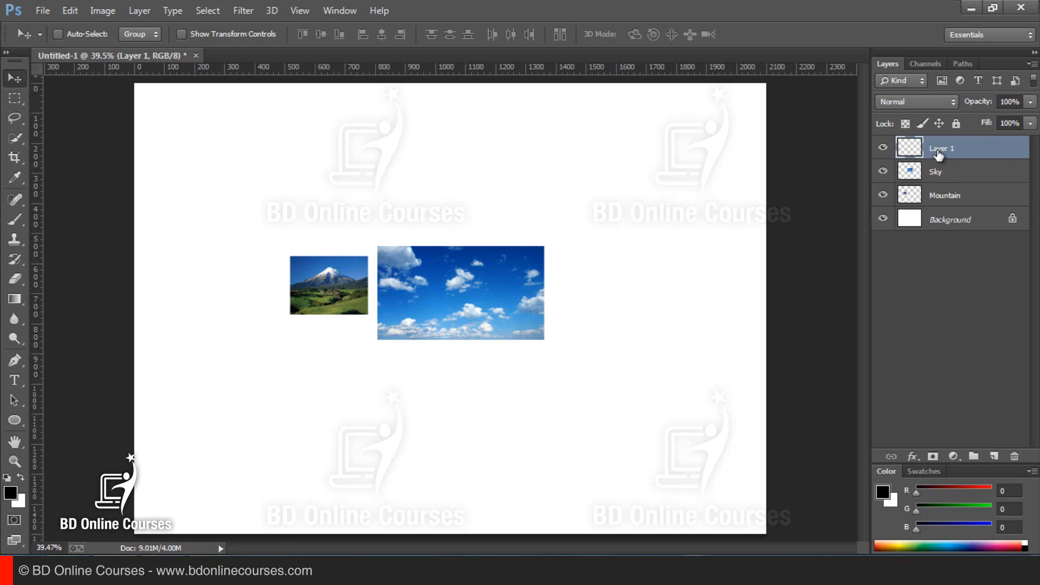
{"action": "double_click", "coordinate": [940, 149]}
{"action": "type", "text": "Circle"}
{"action": "key", "text": "Return"}
Step: On the Circle layer, make a circular marquee selection above the sky picture, fill it with the black foreground color and deselect
{"action": "left_click", "coordinate": [950, 179]}
{"action": "left_click", "coordinate": [951, 196]}
{"action": "left_click", "coordinate": [947, 151]}
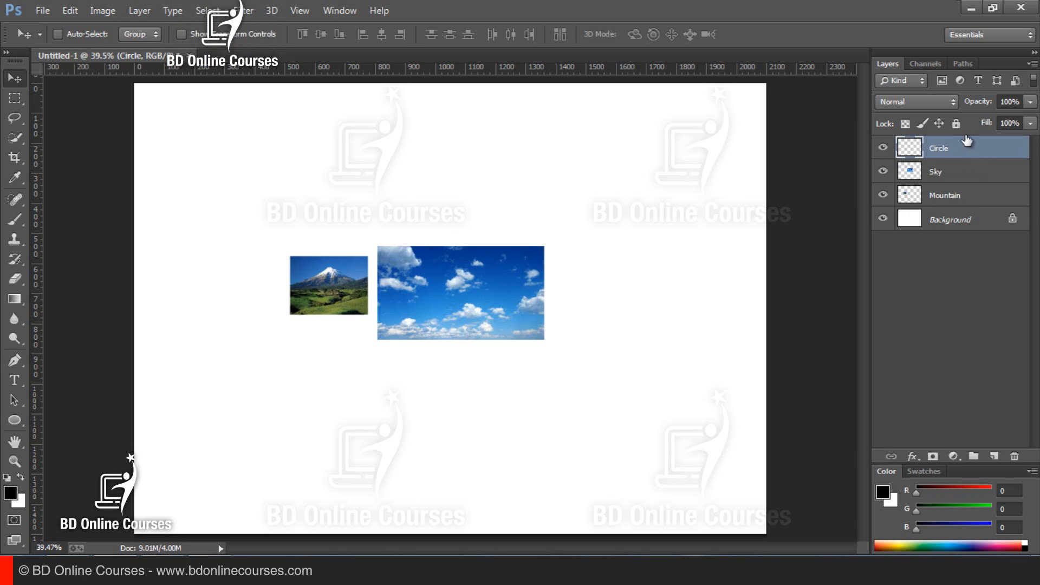
{"action": "left_click", "coordinate": [14, 98]}
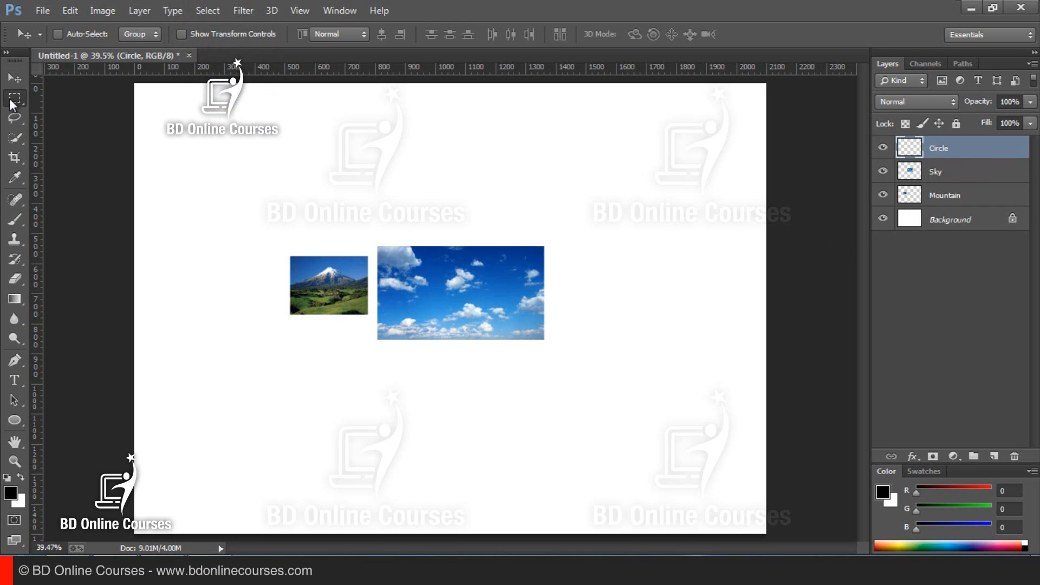
{"action": "left_click_drag", "start_coordinate": [9, 98], "coordinate": [80, 111]}
{"action": "left_click_drag", "start_coordinate": [378, 132], "coordinate": [488, 237]}
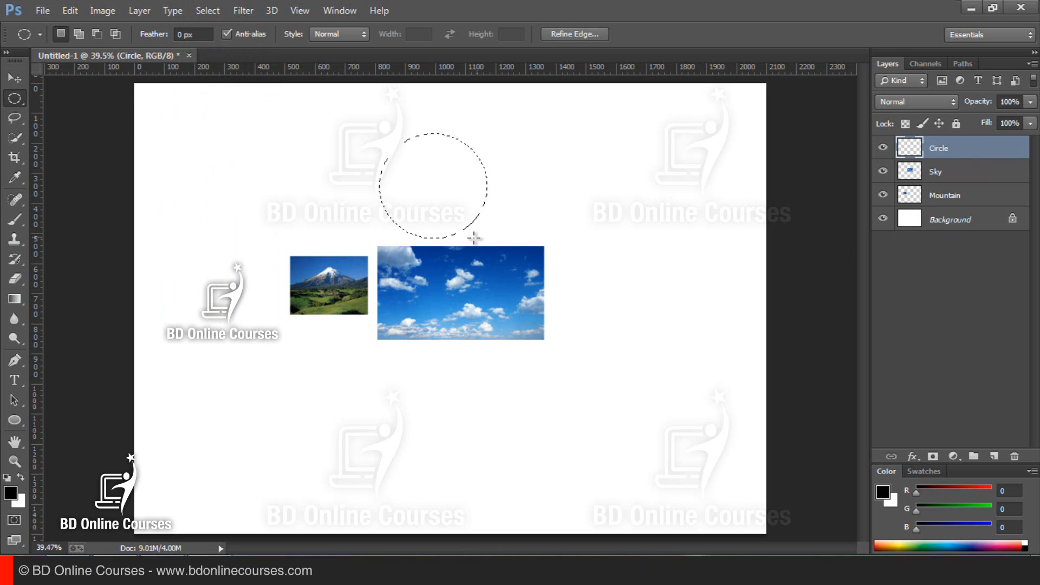
{"action": "key", "text": "alt+BackSpace"}
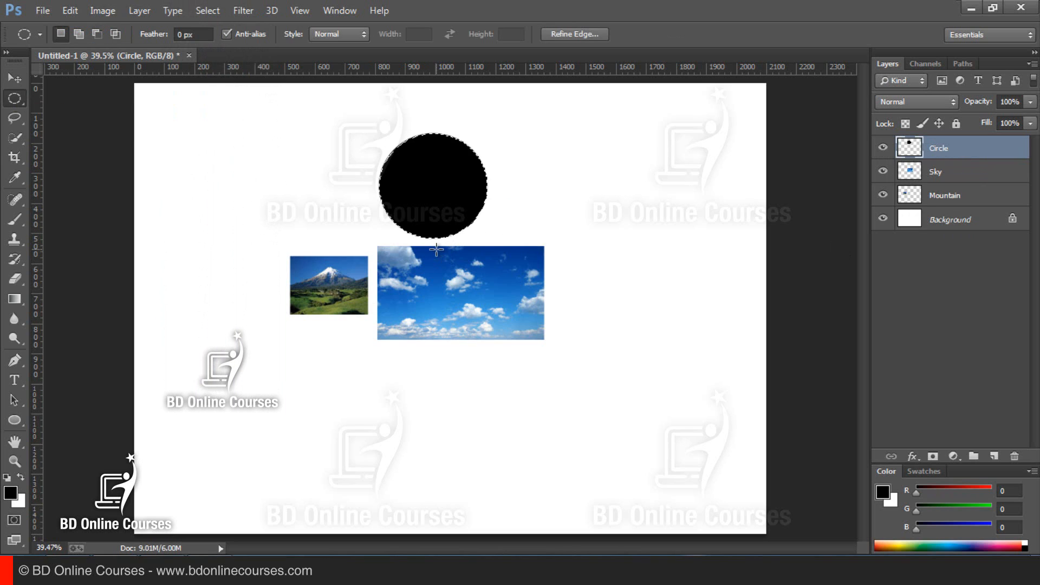
{"action": "key", "text": "ctrl+d"}
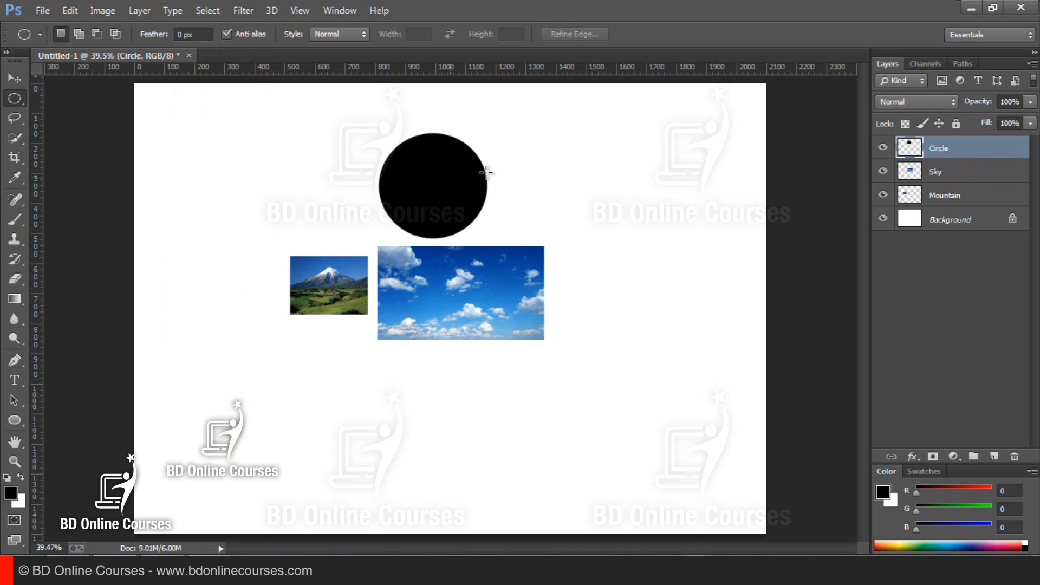
Step: Hide and show the Circle, Sky and Mountain layers one at a time
{"action": "left_click", "coordinate": [882, 148]}
{"action": "left_click", "coordinate": [883, 148]}
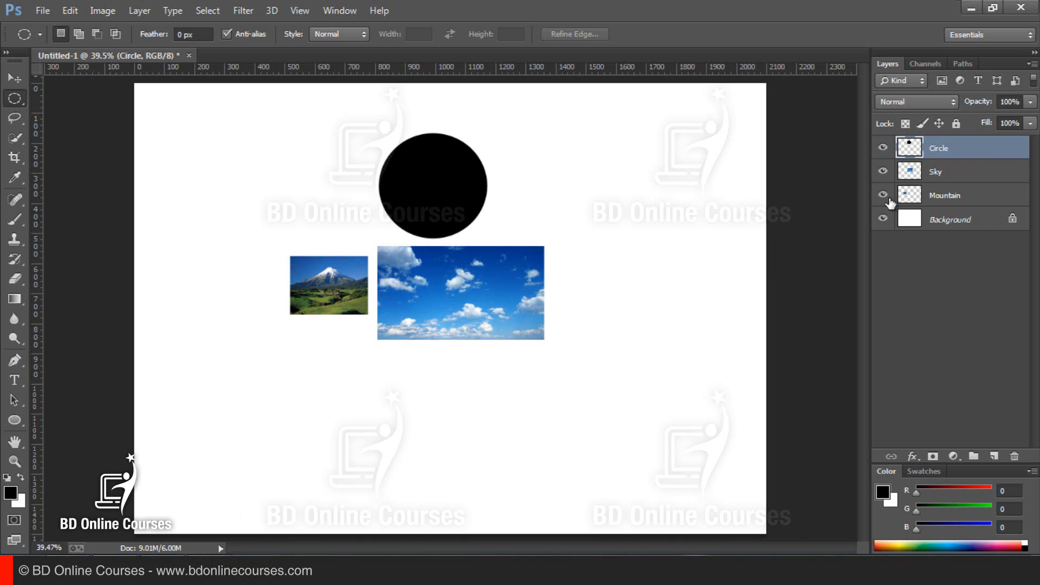
{"action": "left_click", "coordinate": [883, 148]}
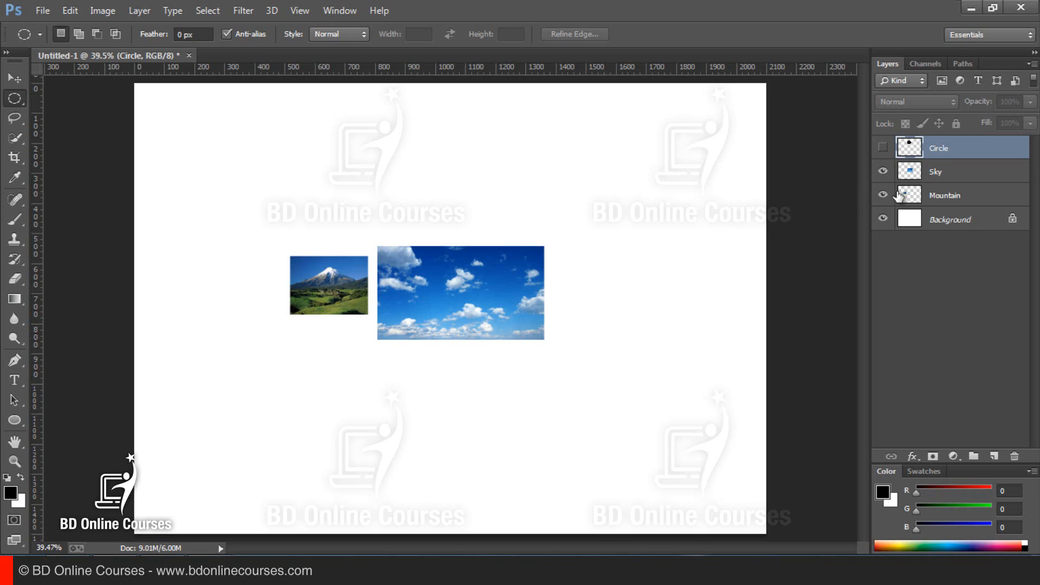
{"action": "left_click", "coordinate": [882, 147]}
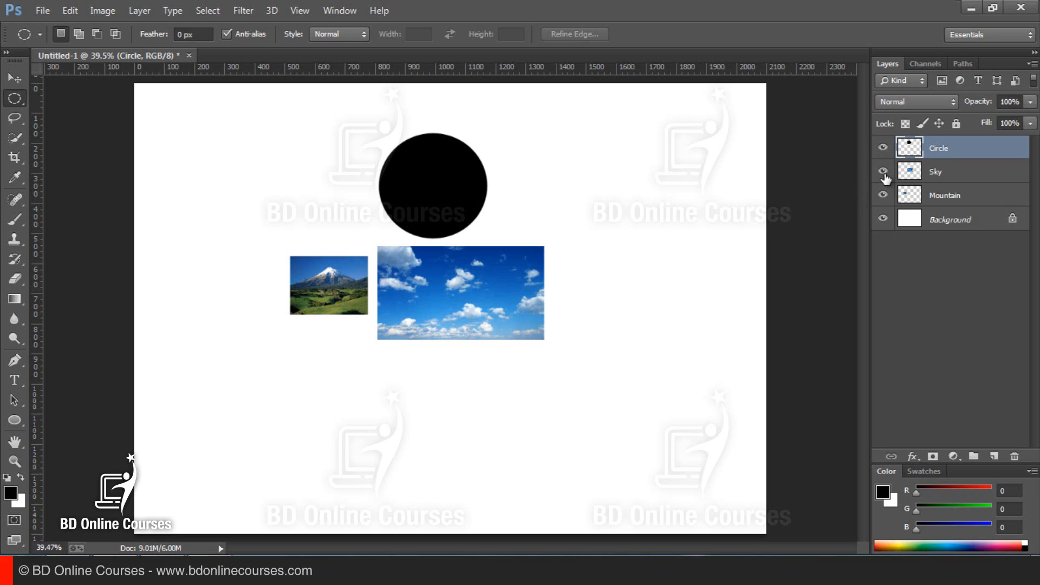
{"action": "left_click", "coordinate": [883, 172]}
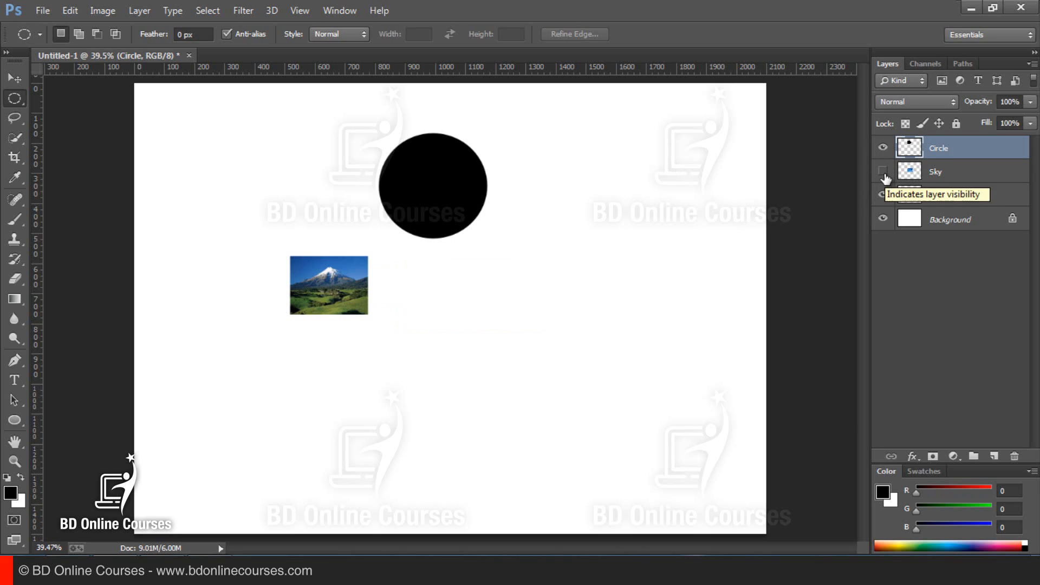
{"action": "left_click", "coordinate": [884, 172]}
{"action": "left_click", "coordinate": [883, 196]}
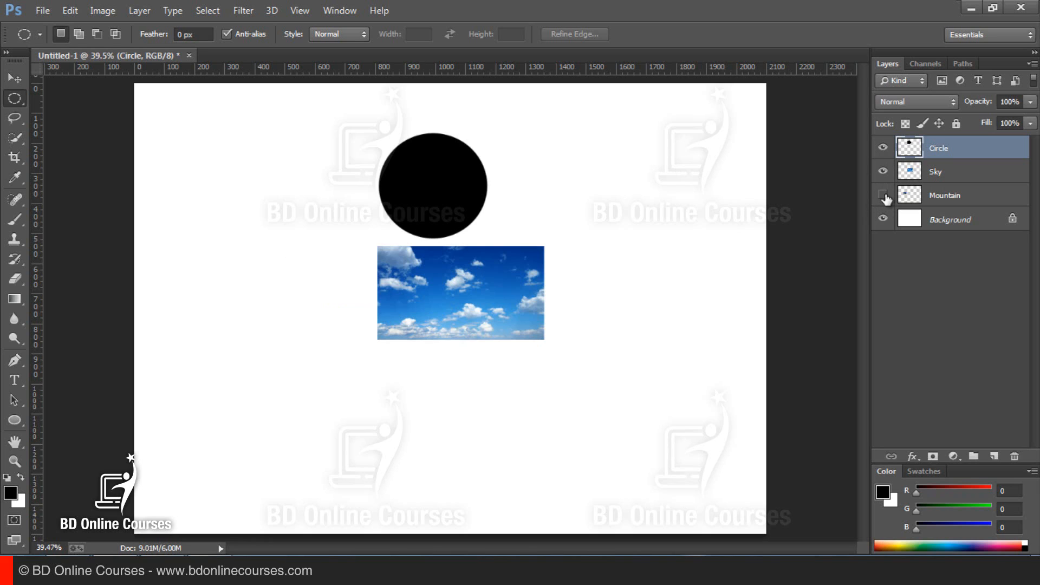
{"action": "left_click", "coordinate": [883, 196]}
{"action": "left_click", "coordinate": [883, 196]}
{"action": "left_click", "coordinate": [883, 196]}
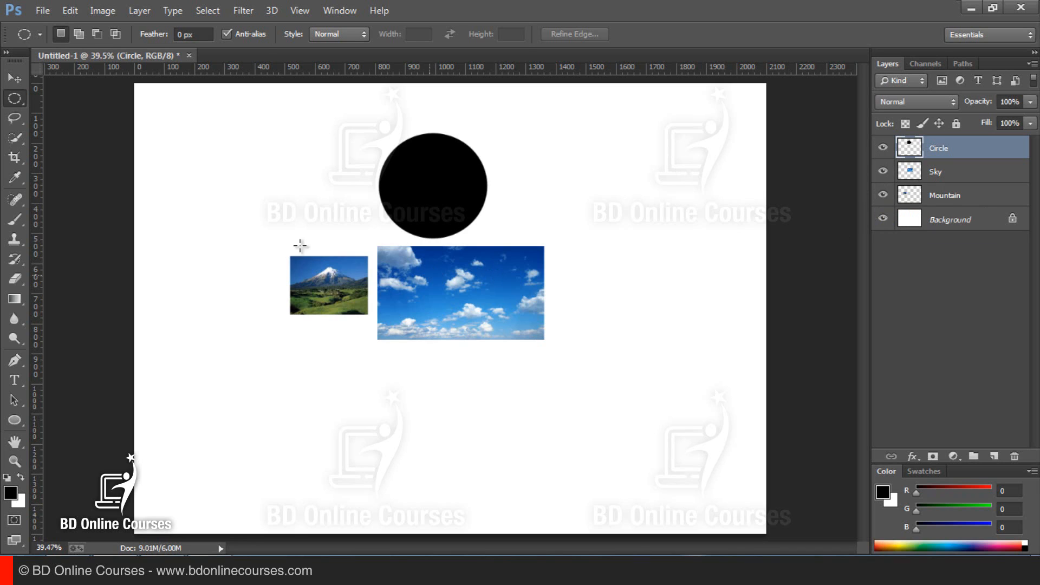
Step: Move the black circle down to the right of the sky picture, in line with both pictures
{"action": "left_click", "coordinate": [14, 78]}
{"action": "left_click_drag", "start_coordinate": [431, 191], "coordinate": [605, 288]}
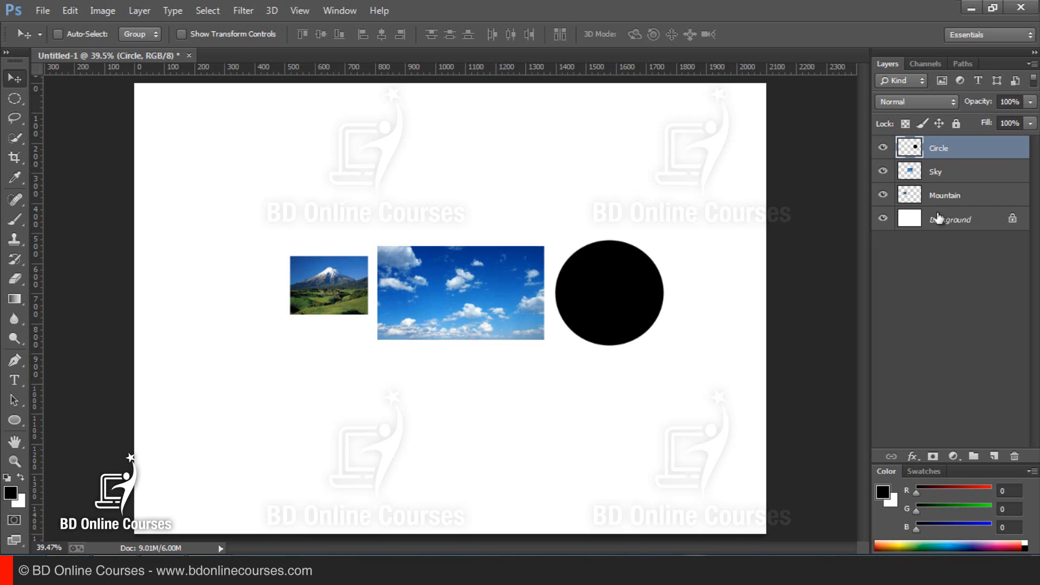
Step: Enable Auto-Select for the Move tool and, with Sky active, move the black circle up and to the right
{"action": "left_click", "coordinate": [944, 176]}
{"action": "left_click", "coordinate": [946, 196]}
{"action": "left_click", "coordinate": [938, 150]}
{"action": "left_click", "coordinate": [942, 173]}
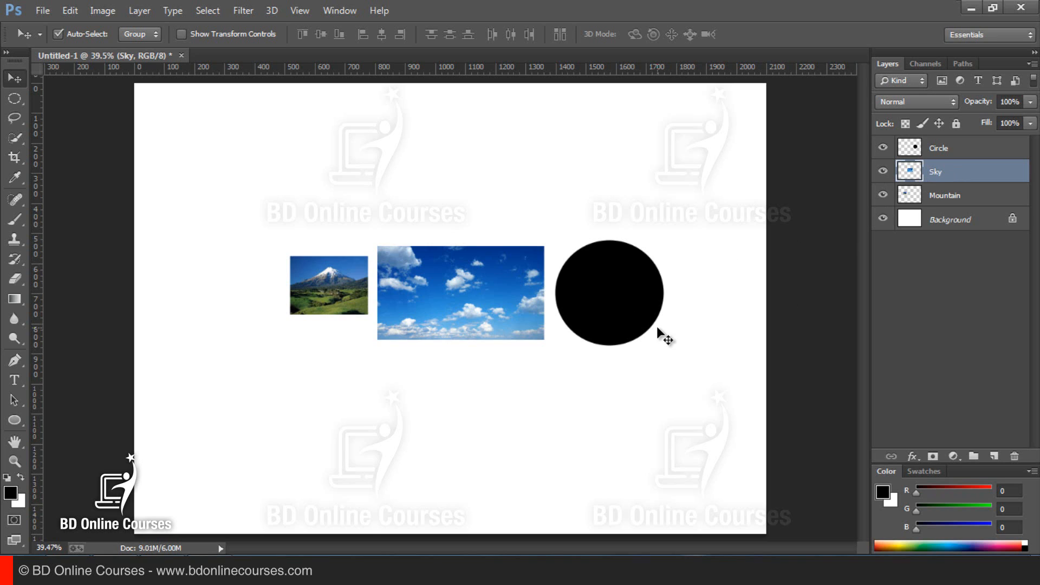
{"action": "left_click_drag", "start_coordinate": [612, 290], "coordinate": [670, 244]}
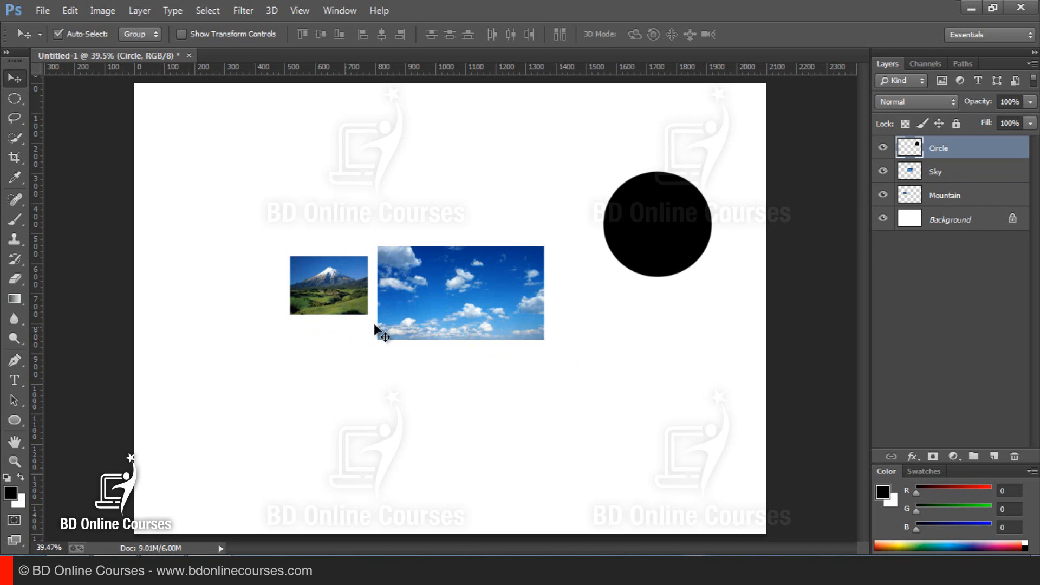
Step: Use Auto-Select to pick the mountain picture on the canvas and move it right of the sky picture, below the circle
{"action": "left_click", "coordinate": [332, 283]}
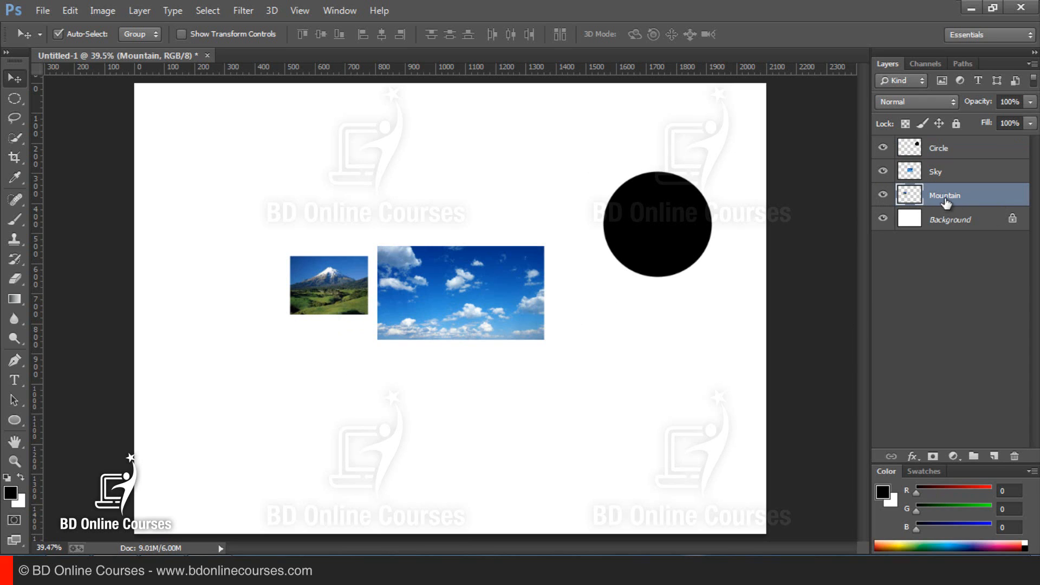
{"action": "left_click_drag", "start_coordinate": [311, 298], "coordinate": [458, 209]}
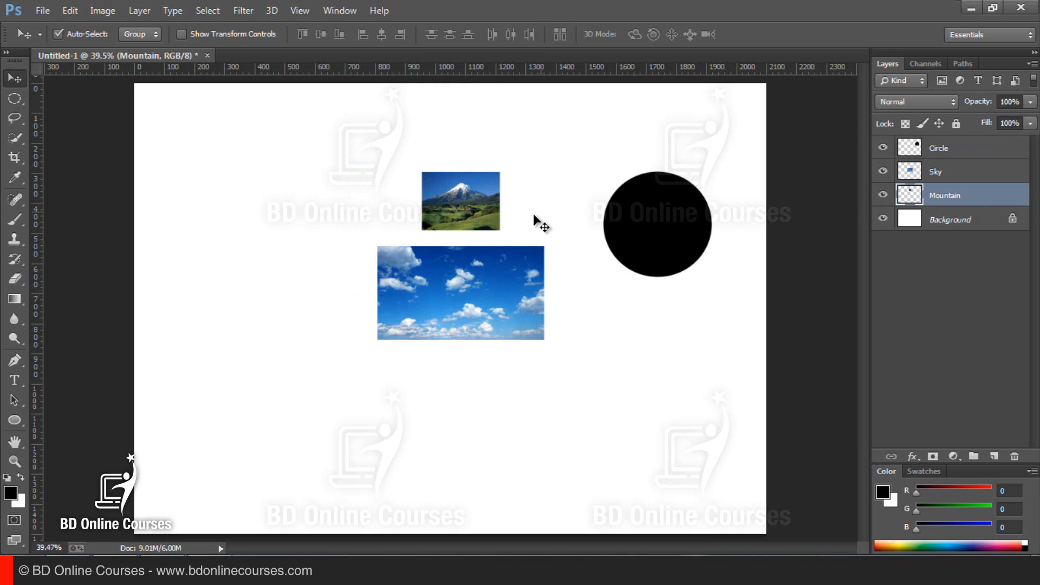
{"action": "left_click_drag", "start_coordinate": [464, 203], "coordinate": [437, 197]}
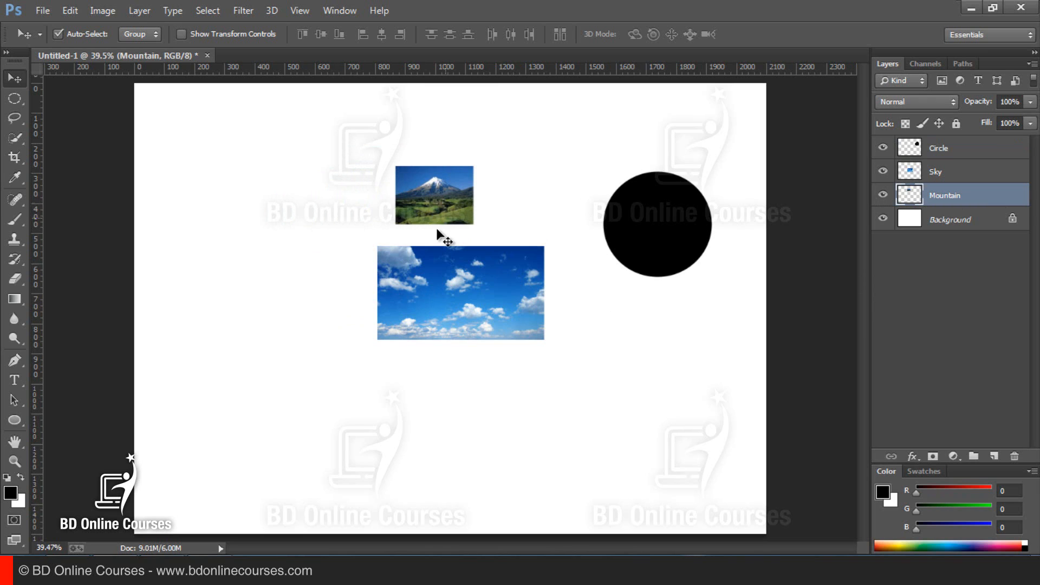
{"action": "left_click_drag", "start_coordinate": [455, 221], "coordinate": [615, 354]}
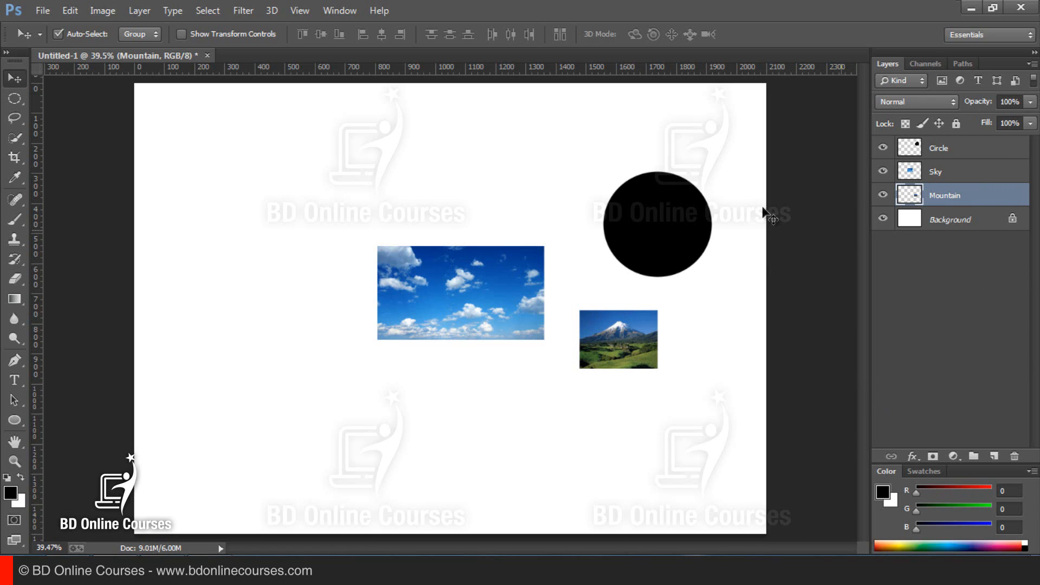
Step: Switch to the Sky layer, then make the Circle layer active
{"action": "left_click", "coordinate": [963, 175]}
{"action": "left_click", "coordinate": [965, 156]}
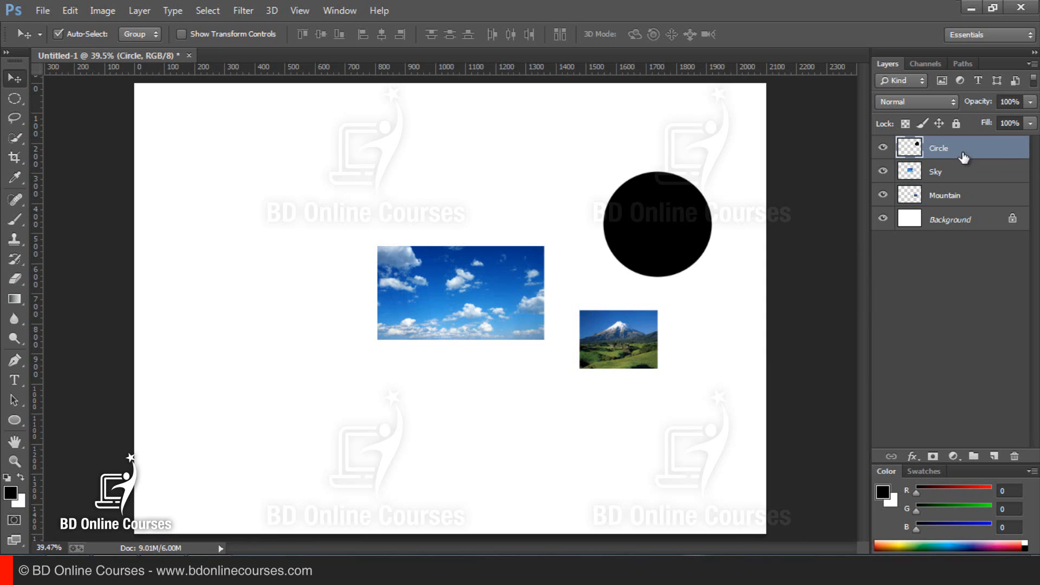
Step: Create a new layer above Circle, fill a small rectangular selection above and left of the sky picture with black, and deselect
{"action": "left_click", "coordinate": [994, 456]}
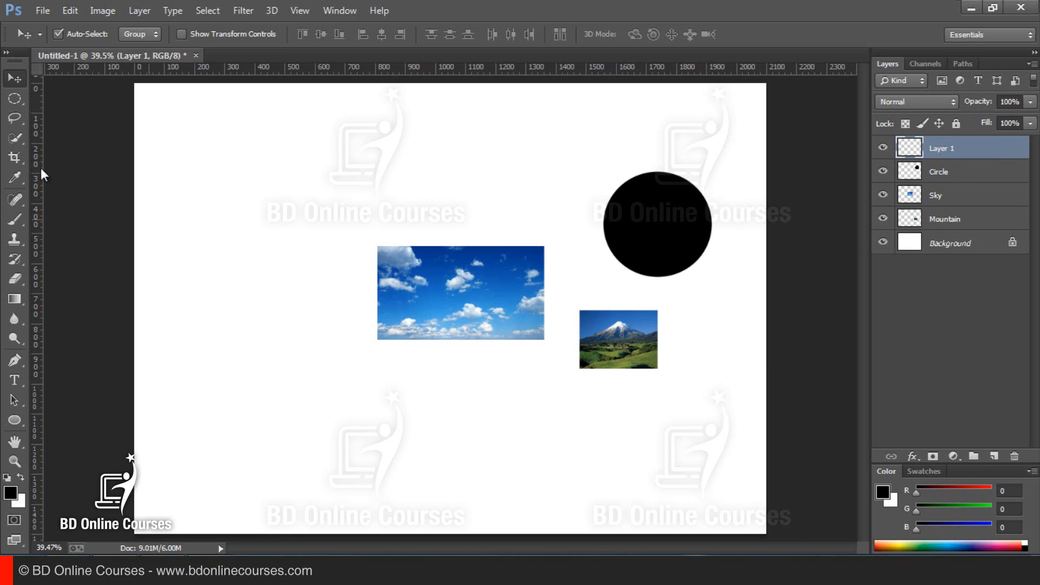
{"action": "right_click", "coordinate": [16, 99]}
{"action": "left_click", "coordinate": [62, 96]}
{"action": "left_click_drag", "start_coordinate": [278, 160], "coordinate": [358, 200]}
{"action": "key", "text": "alt+BackSpace"}
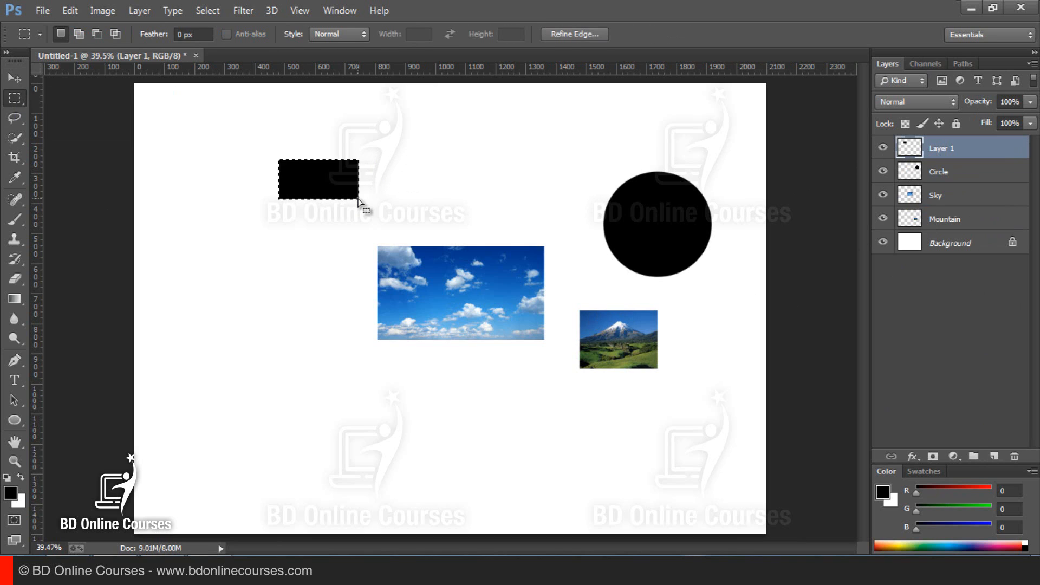
{"action": "key", "text": "ctrl+d"}
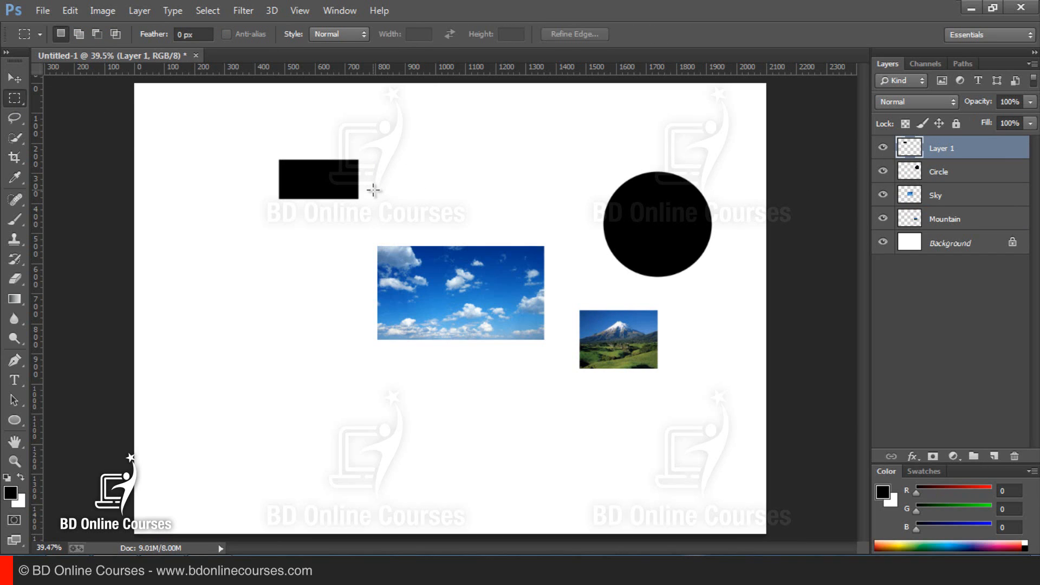
Step: Hide and show Layer 1 twice to see which shape it holds
{"action": "left_click", "coordinate": [883, 148]}
{"action": "left_click", "coordinate": [883, 147]}
{"action": "left_click", "coordinate": [883, 147]}
{"action": "left_click", "coordinate": [883, 147]}
Step: Decline the first deletion prompt for Layer 1 and delete the rectangle layer directly without confirmation
{"action": "left_click", "coordinate": [1015, 457]}
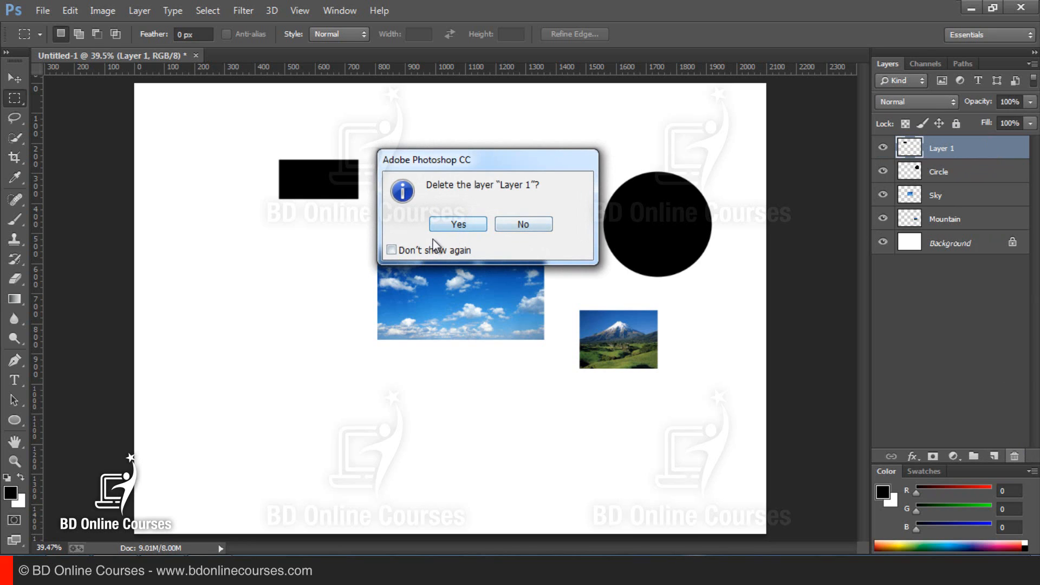
{"action": "left_click", "coordinate": [522, 226]}
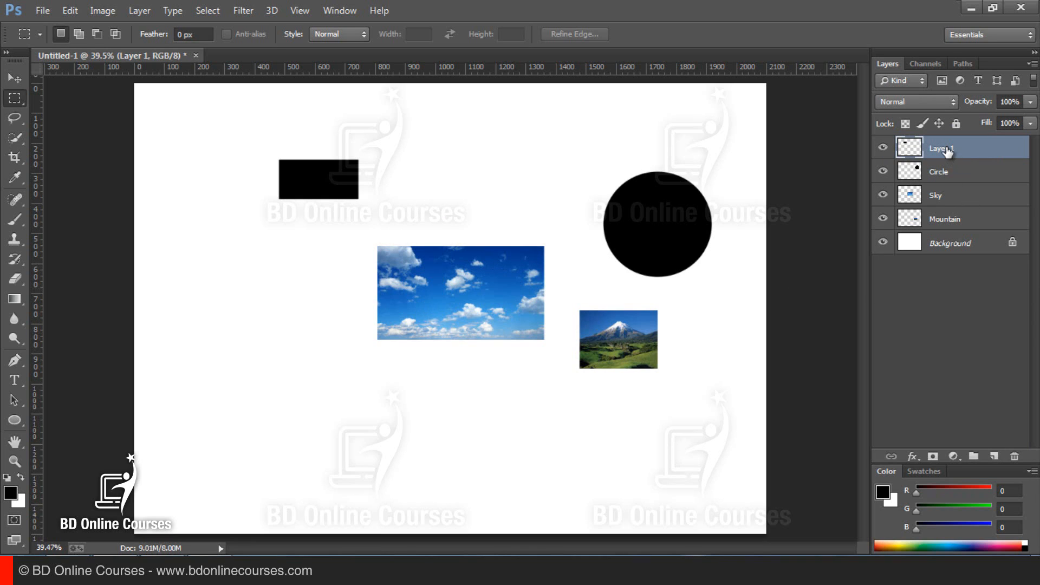
{"action": "left_click_drag", "start_coordinate": [948, 153], "coordinate": [1015, 458]}
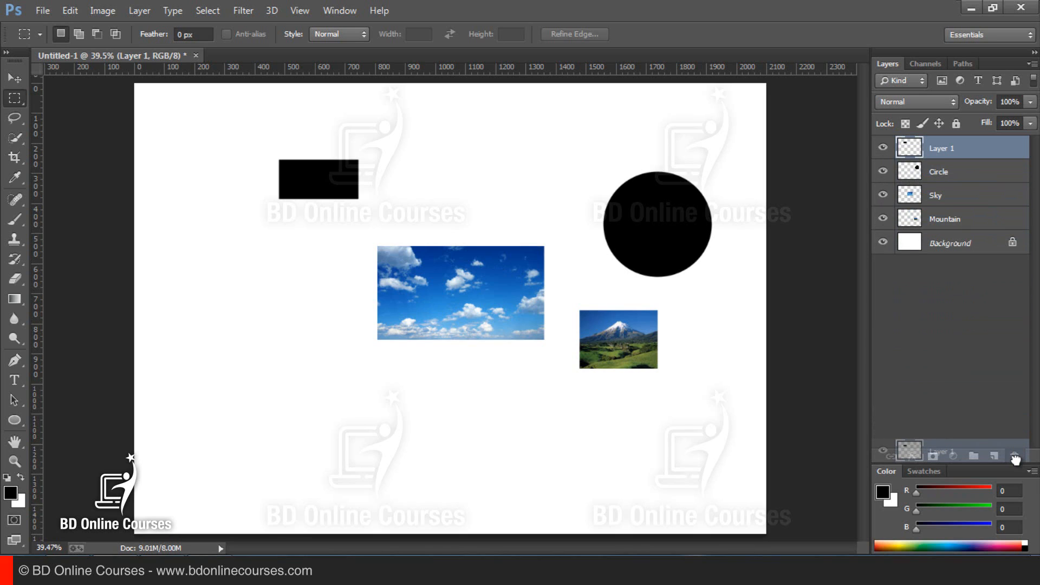
{"action": "left_click_drag", "start_coordinate": [1015, 458], "coordinate": [1016, 458]}
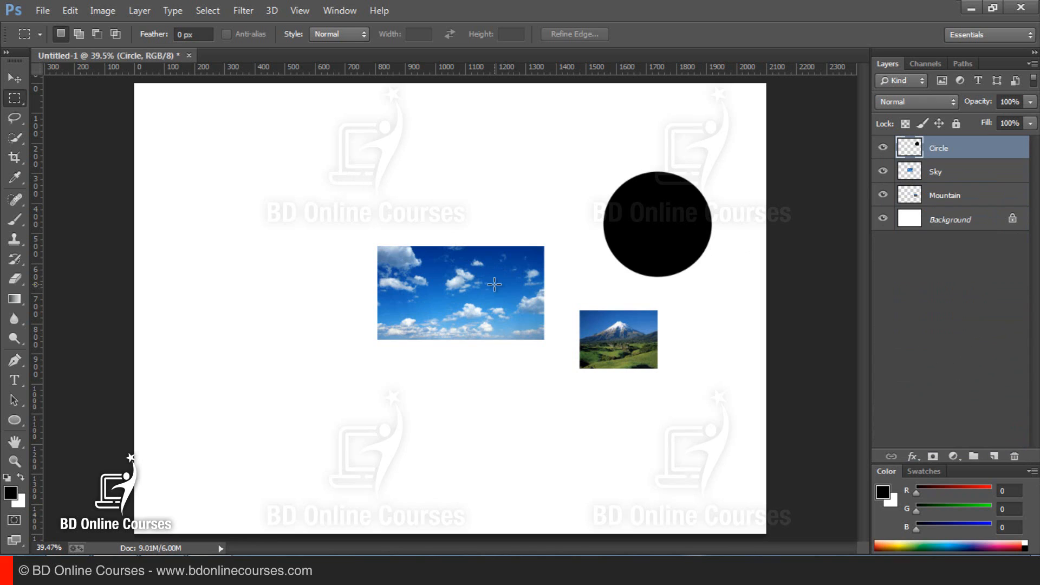
Step: With the Move tool, overlap the black circle and the mountain picture with the lower right corner of the sky picture
{"action": "left_click", "coordinate": [15, 78]}
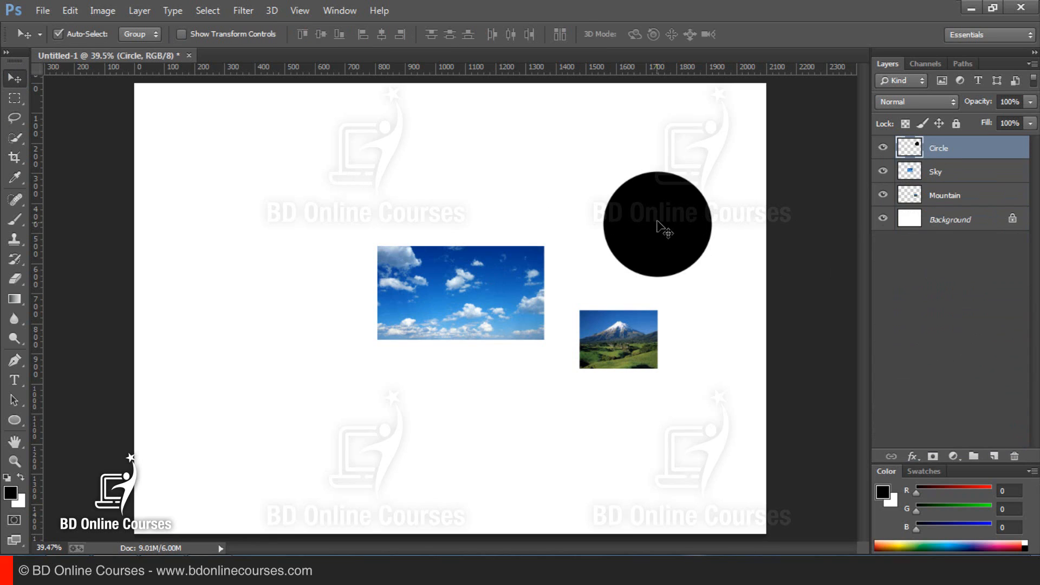
{"action": "left_click_drag", "start_coordinate": [657, 225], "coordinate": [525, 245]}
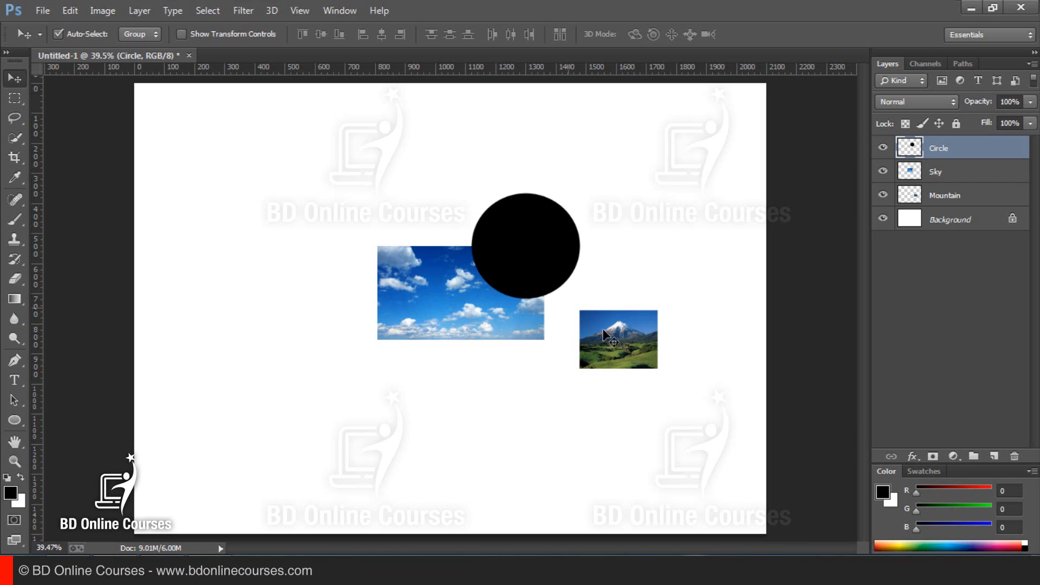
{"action": "left_click_drag", "start_coordinate": [633, 355], "coordinate": [558, 353]}
{"action": "left_click_drag", "start_coordinate": [541, 259], "coordinate": [545, 297]}
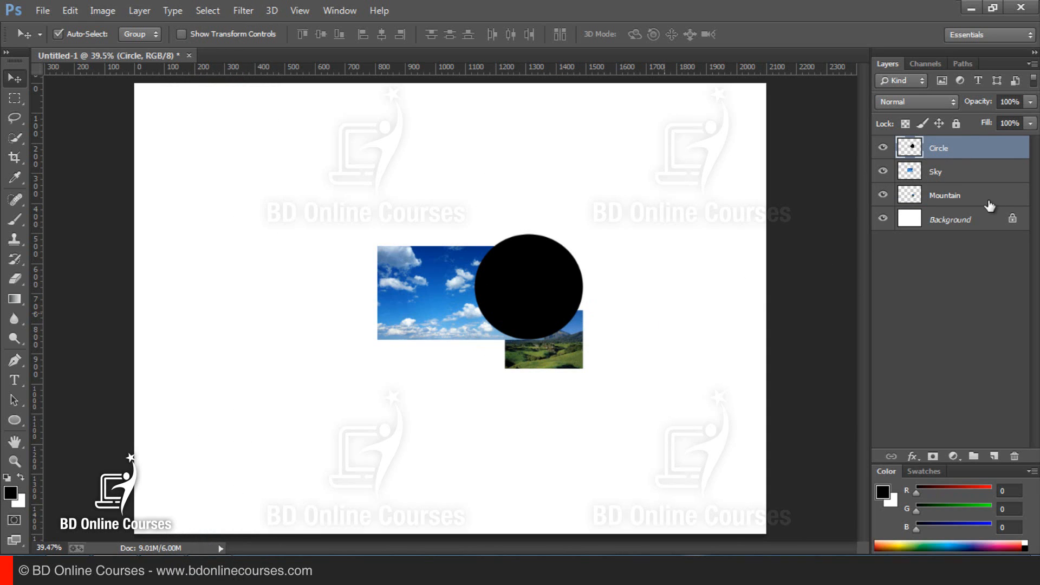
Step: Reorder the layers so that Mountain is on top, followed by Sky and Circle
{"action": "left_click", "coordinate": [967, 179]}
{"action": "left_click", "coordinate": [966, 197]}
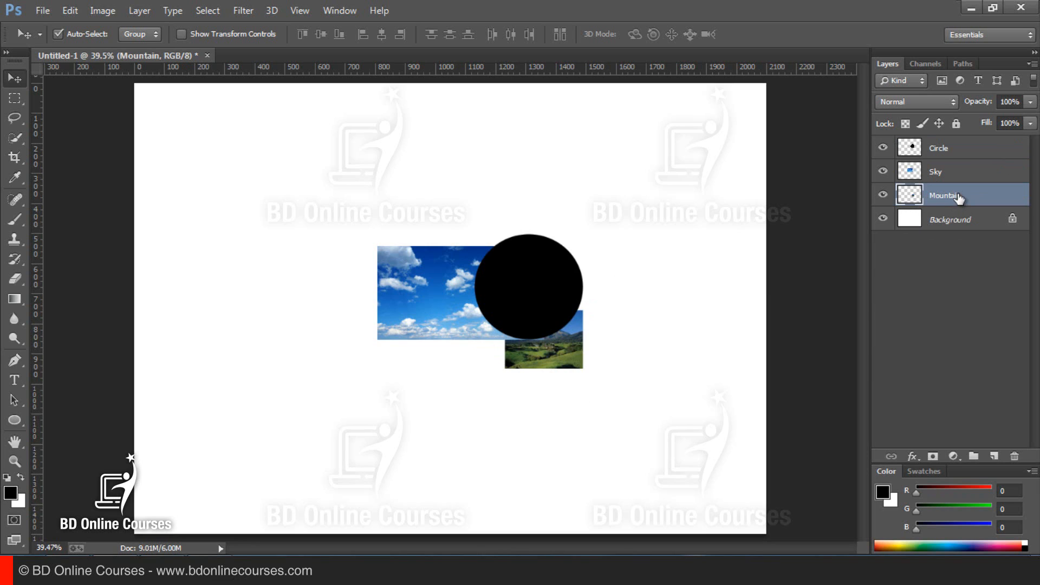
{"action": "left_click_drag", "start_coordinate": [959, 198], "coordinate": [931, 153]}
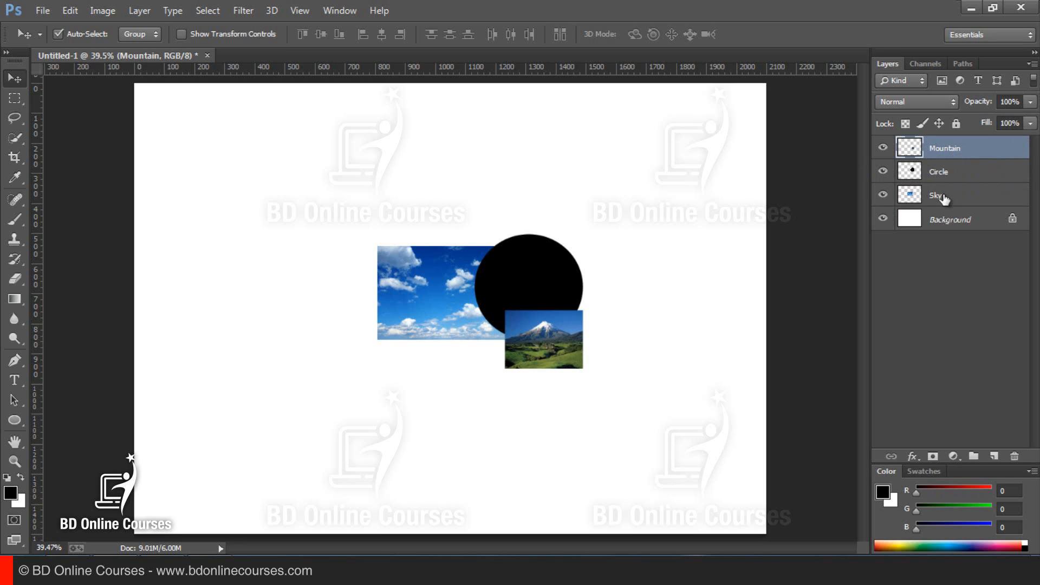
{"action": "left_click", "coordinate": [941, 176]}
{"action": "left_click_drag", "start_coordinate": [942, 196], "coordinate": [948, 146]}
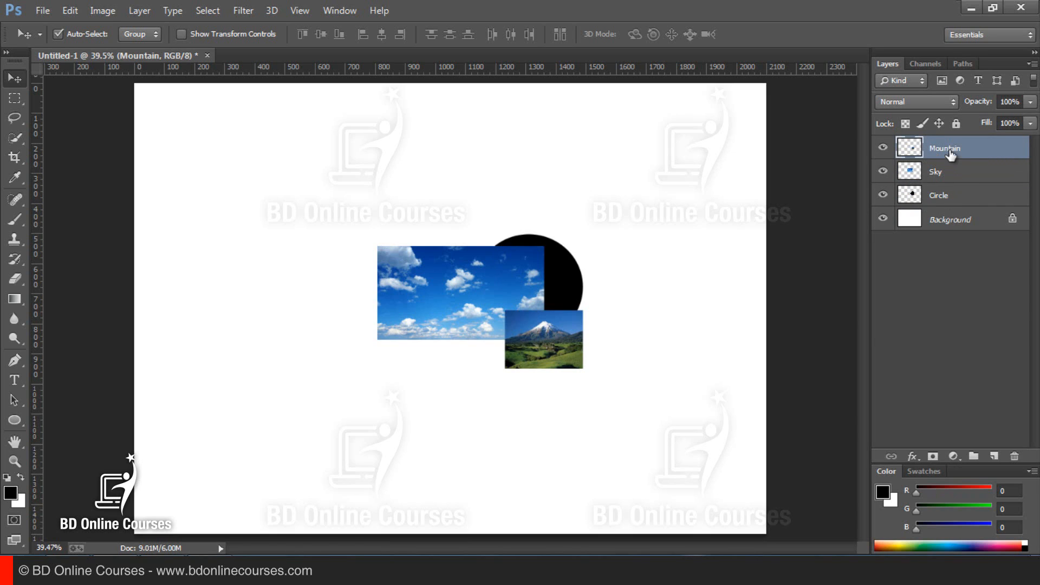
Step: Make the Circle and Mountain layers active in turn, and pick the black circle on the canvas with Auto-Select
{"action": "left_click", "coordinate": [956, 199]}
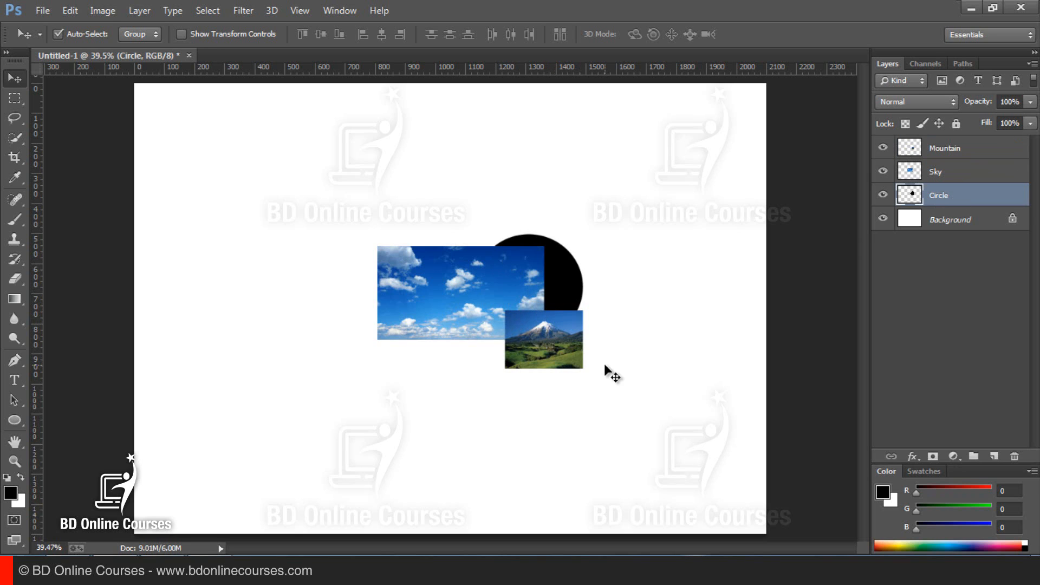
{"action": "left_click", "coordinate": [949, 148]}
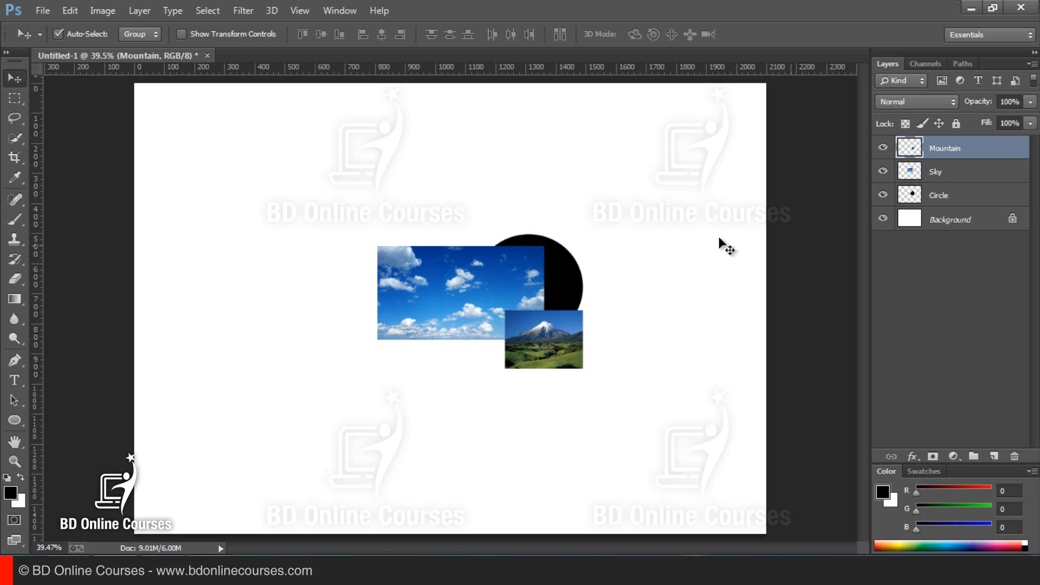
{"action": "left_click", "coordinate": [568, 273]}
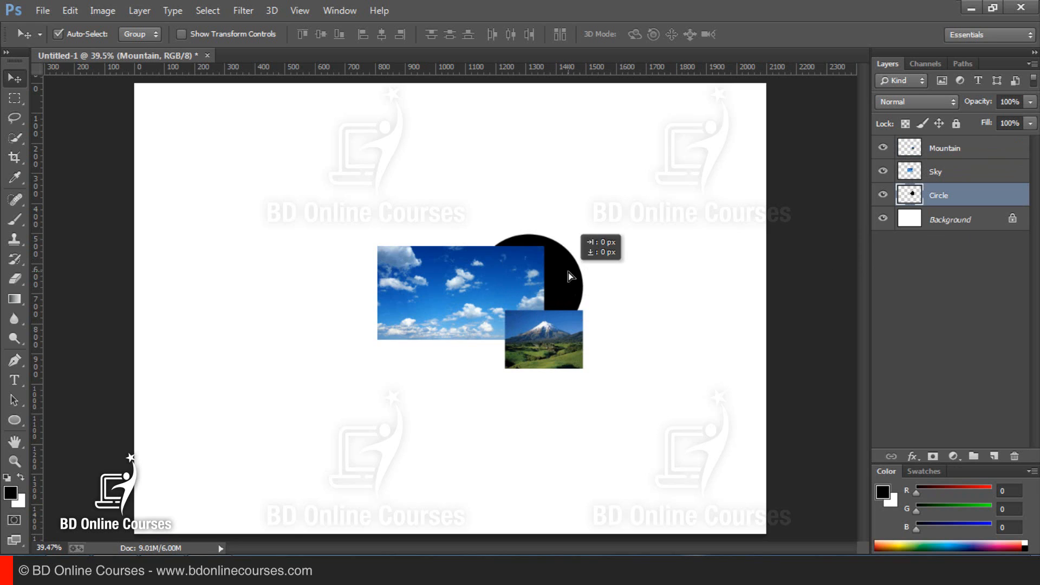
Step: Pick the sky picture on the canvas, lower the Sky layer's opacity to 68%, and deselect all layers
{"action": "left_click", "coordinate": [496, 275]}
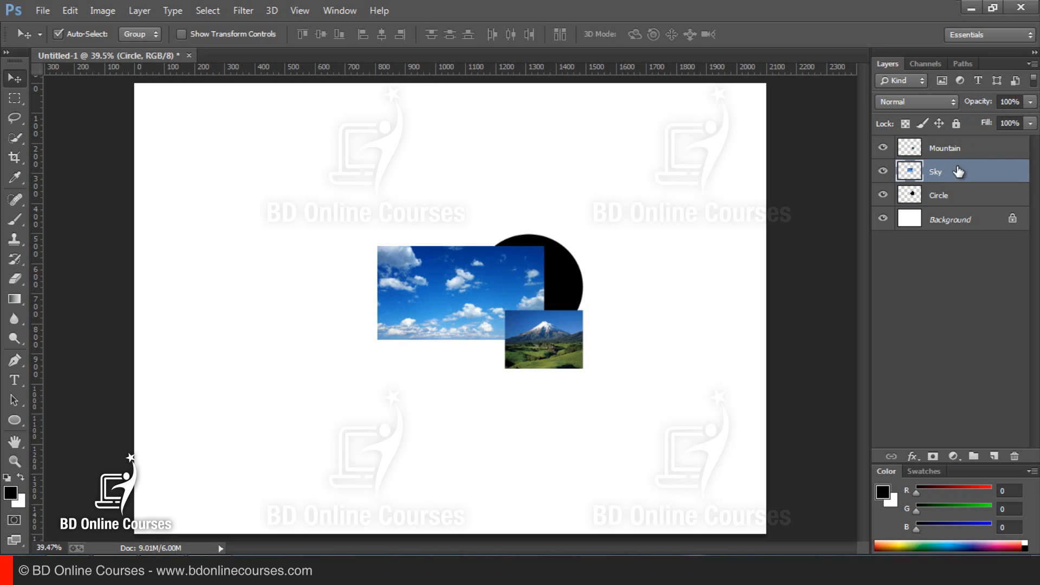
{"action": "left_click", "coordinate": [1030, 102]}
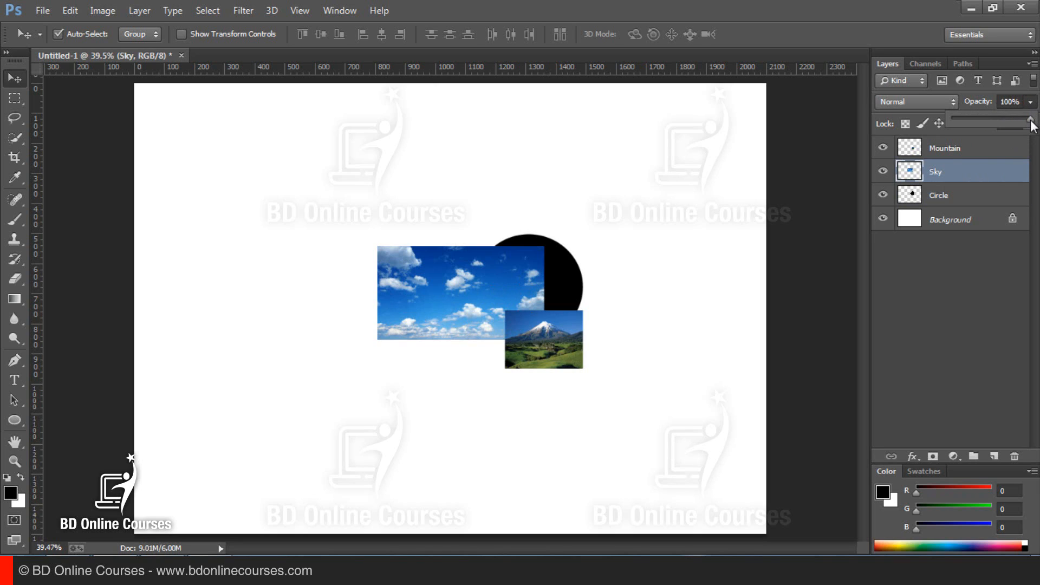
{"action": "mouse_move", "coordinate": [1006, 119]}
{"action": "left_mouse_down"}
{"action": "mouse_move", "coordinate": [996, 118]}
{"action": "mouse_move", "coordinate": [1022, 119]}
{"action": "mouse_move", "coordinate": [1005, 119]}
{"action": "left_mouse_up"}
{"action": "left_click", "coordinate": [977, 242]}
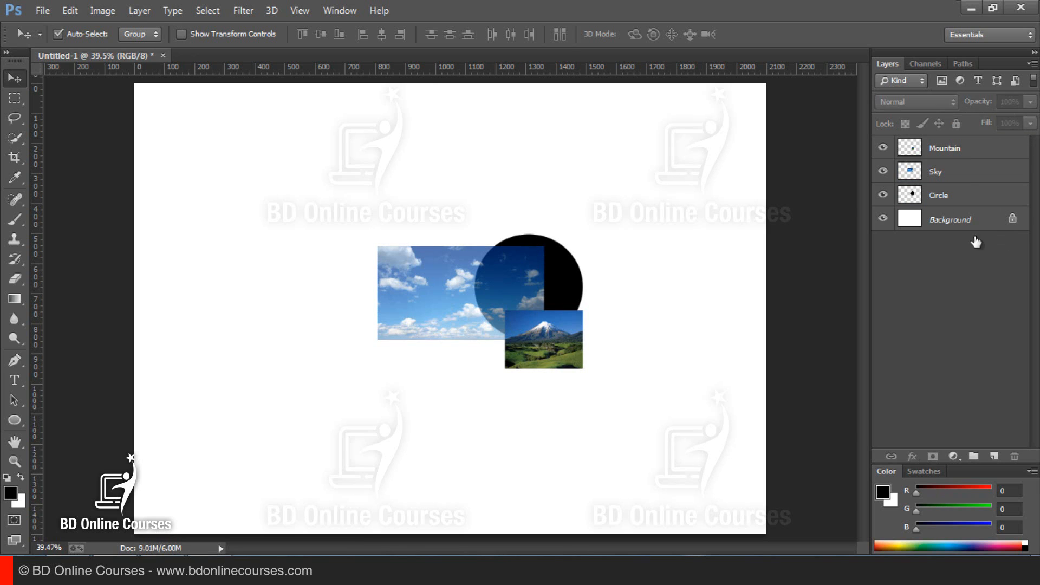
Step: Set the Mountain layer's opacity to 62% and keep Mountain as the active layer
{"action": "left_click", "coordinate": [951, 149]}
{"action": "left_click", "coordinate": [1030, 102]}
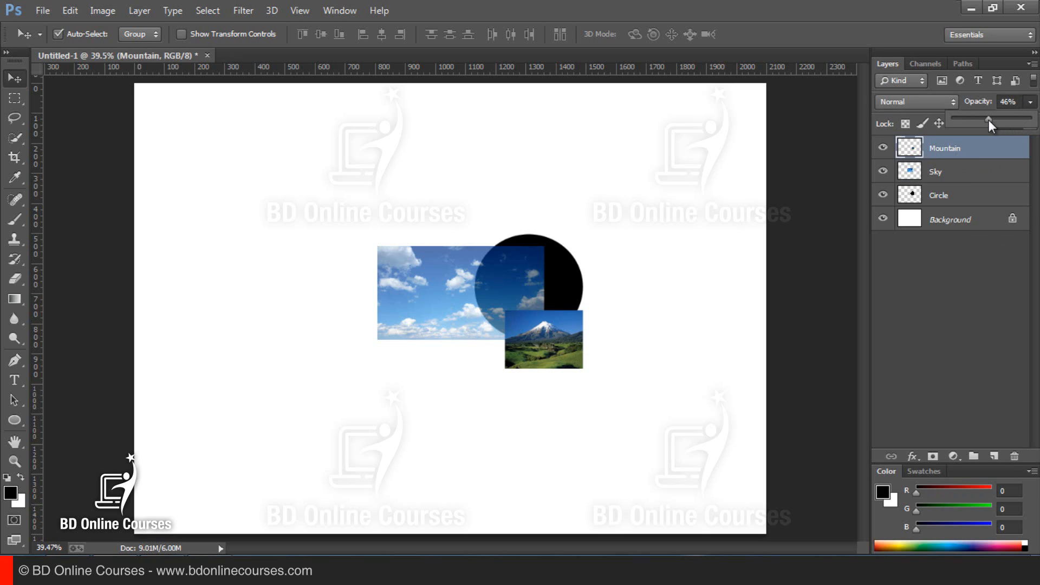
{"action": "left_click_drag", "start_coordinate": [998, 120], "coordinate": [1000, 120]}
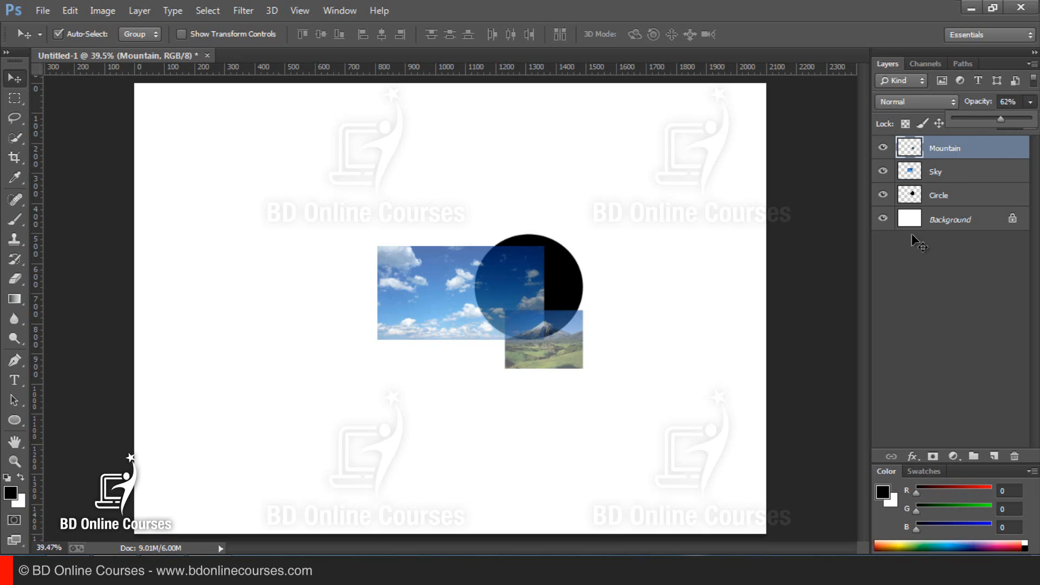
{"action": "left_click", "coordinate": [540, 271]}
{"action": "left_click", "coordinate": [958, 149]}
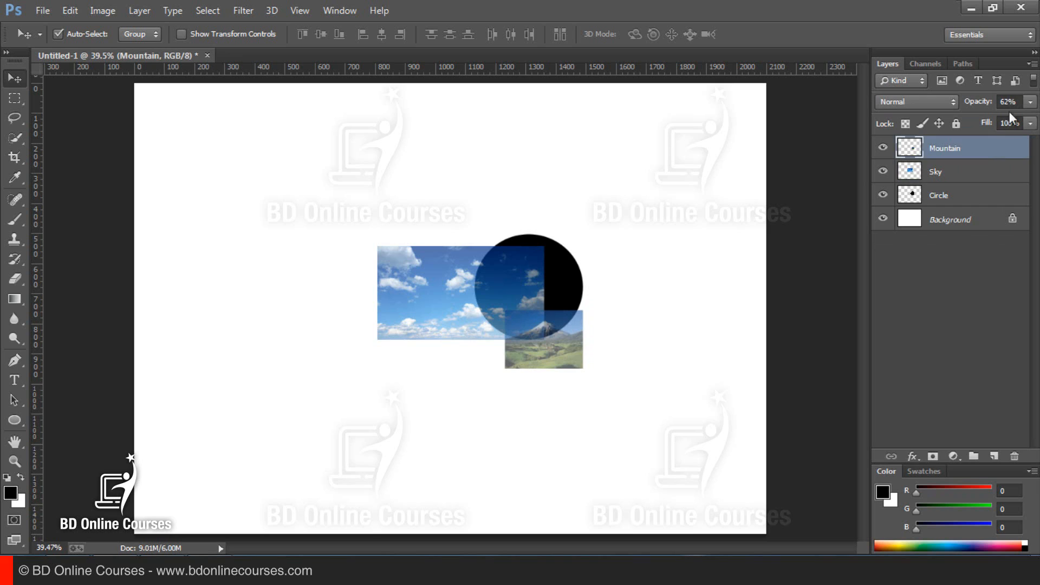
Step: Turn off Auto-Select for the Move tool, activate and deselect the Sky layer, and make Background active
{"action": "left_click", "coordinate": [59, 34]}
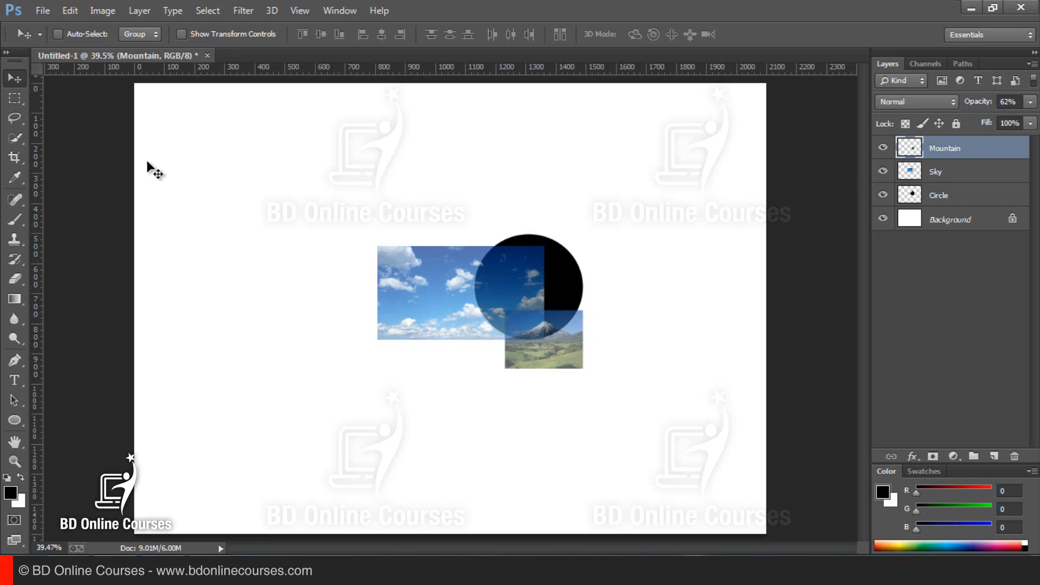
{"action": "left_click", "coordinate": [960, 170]}
{"action": "left_click", "coordinate": [969, 272]}
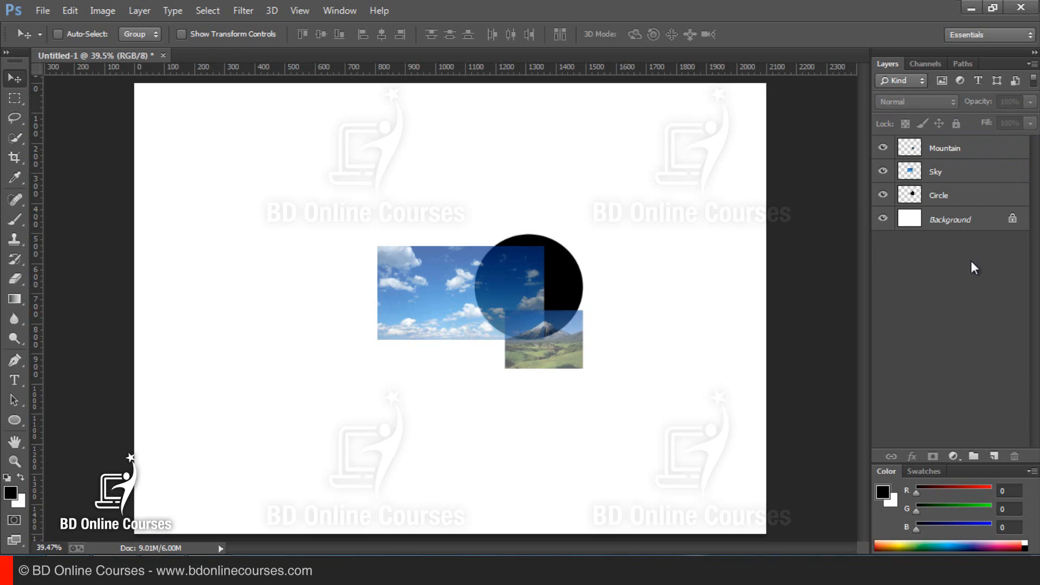
{"action": "left_click", "coordinate": [959, 220]}
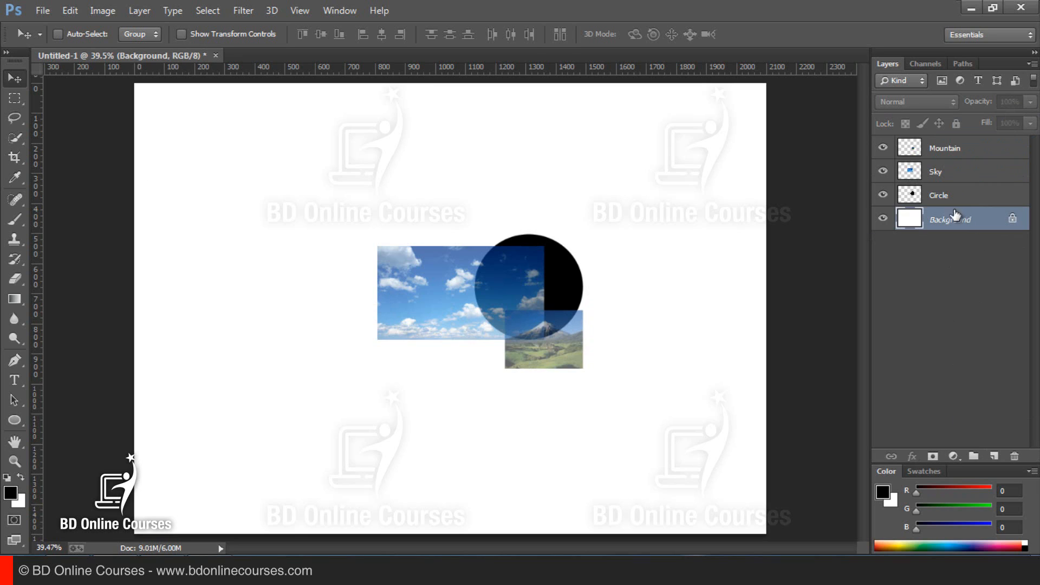
Step: Restore the Mountain and Sky layers to 100% opacity and leave no layer selected
{"action": "left_click", "coordinate": [945, 154]}
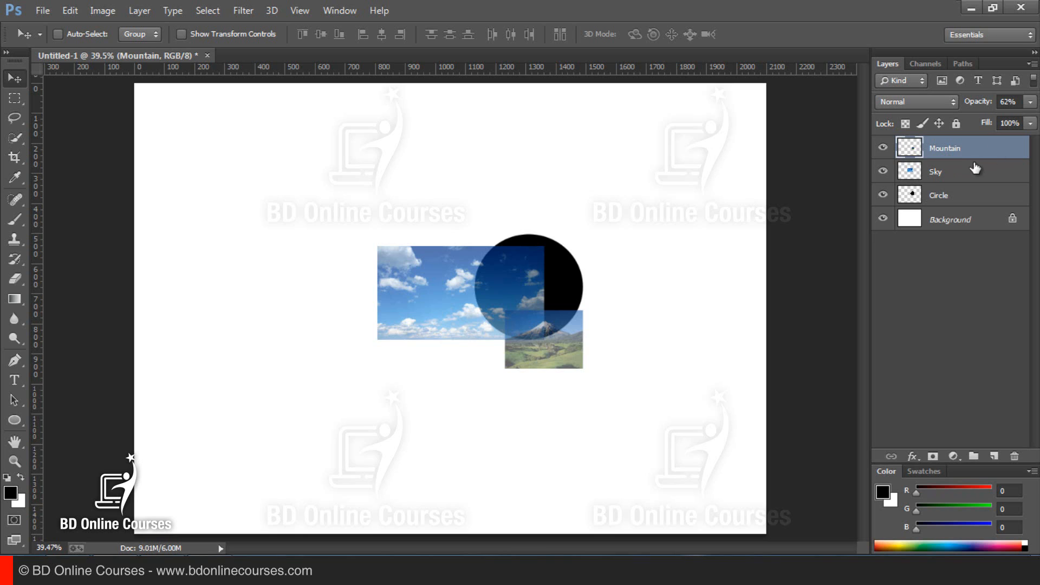
{"action": "left_click", "coordinate": [1031, 102]}
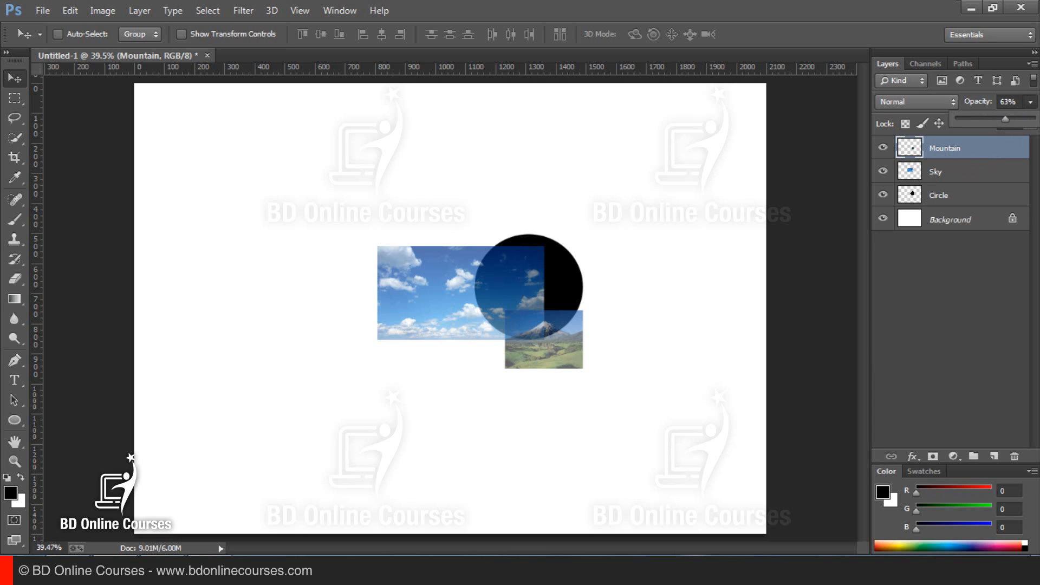
{"action": "left_click", "coordinate": [945, 172]}
{"action": "left_click", "coordinate": [1031, 102]}
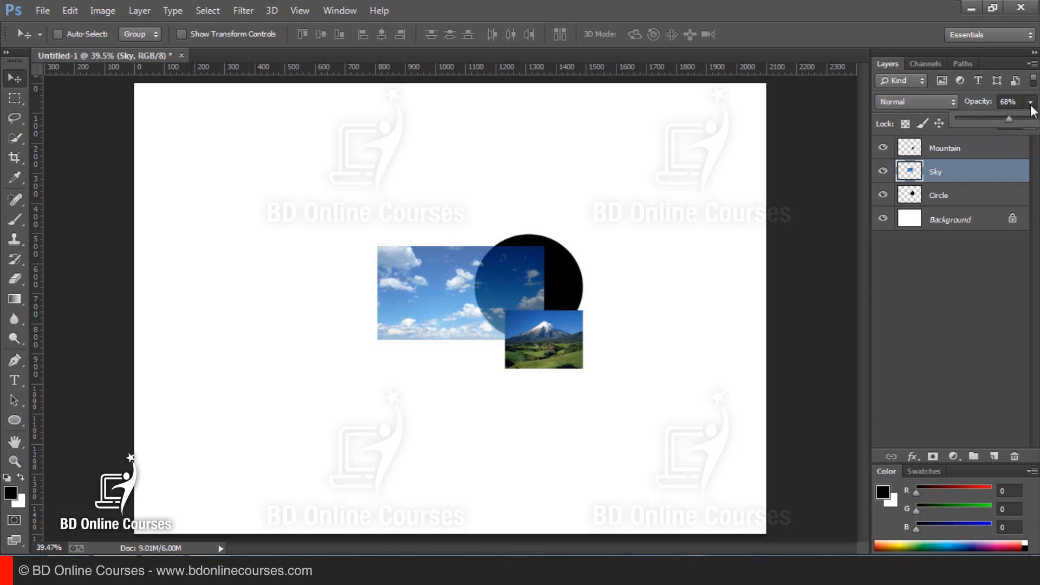
{"action": "left_click_drag", "start_coordinate": [1008, 121], "coordinate": [1035, 119]}
{"action": "left_click", "coordinate": [924, 287]}
{"action": "left_click", "coordinate": [942, 281]}
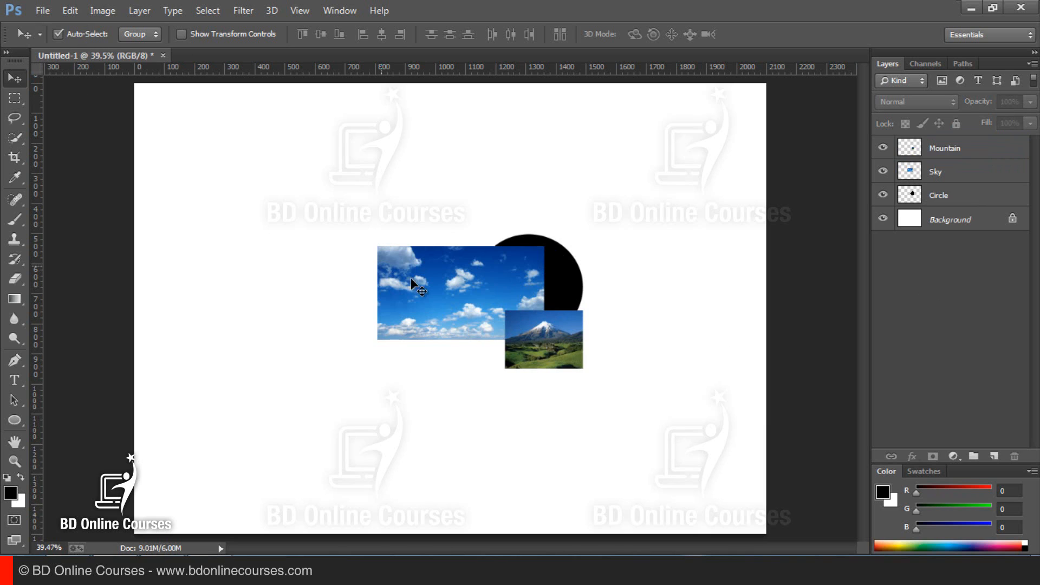
Step: Use Auto-Select to move the sky picture up and left of the circle and the mountain picture below the circle
{"action": "left_click_drag", "start_coordinate": [411, 279], "coordinate": [278, 250]}
{"action": "left_click_drag", "start_coordinate": [512, 358], "coordinate": [458, 422]}
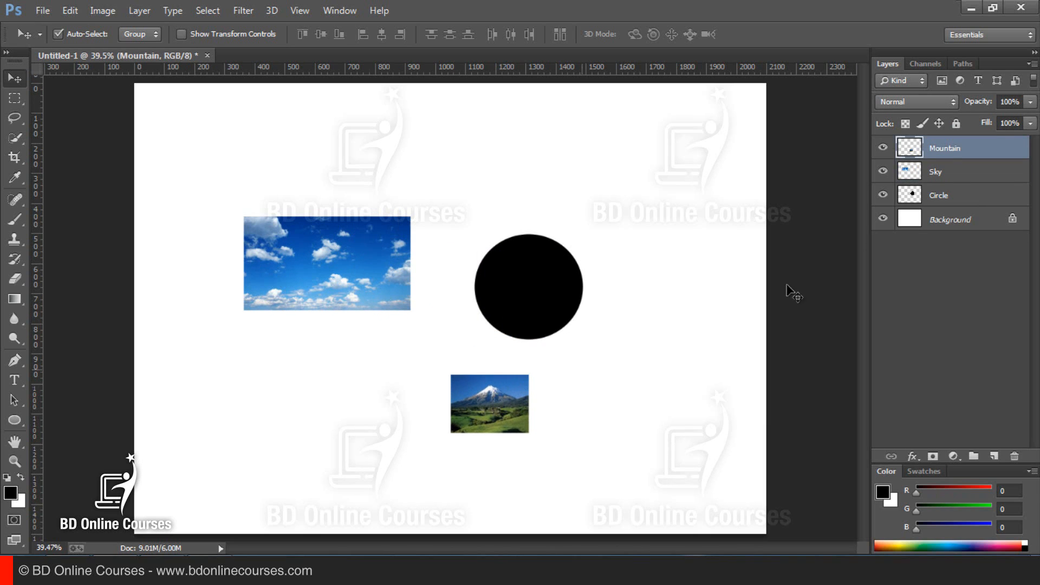
Step: Create a new layer above Mountain, fill a rectangular selection above the black circle with black, and deselect
{"action": "left_click", "coordinate": [949, 196]}
{"action": "left_click", "coordinate": [951, 152]}
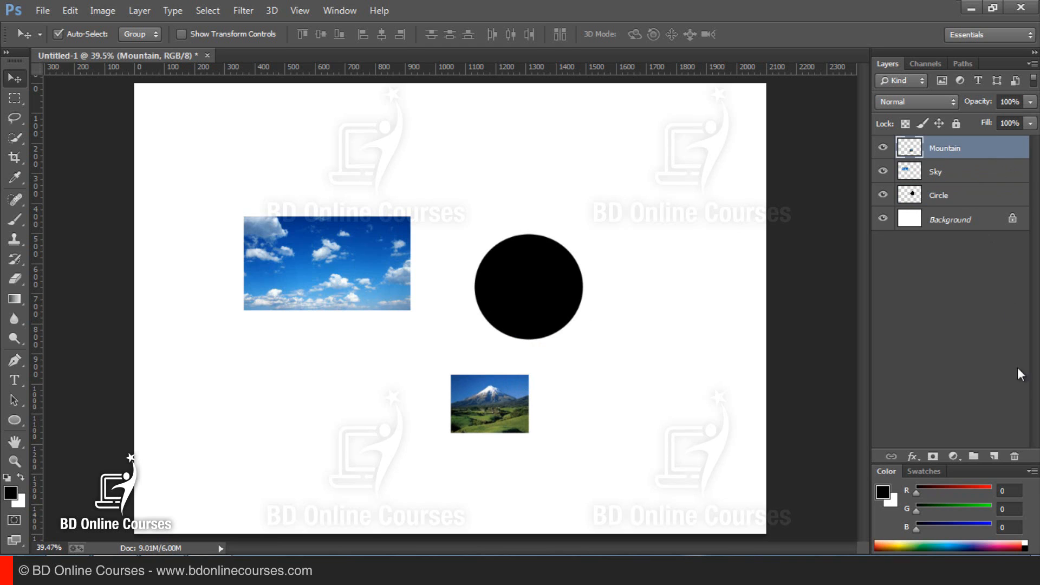
{"action": "left_click", "coordinate": [995, 458]}
{"action": "left_click", "coordinate": [14, 98]}
{"action": "left_click_drag", "start_coordinate": [468, 150], "coordinate": [567, 191]}
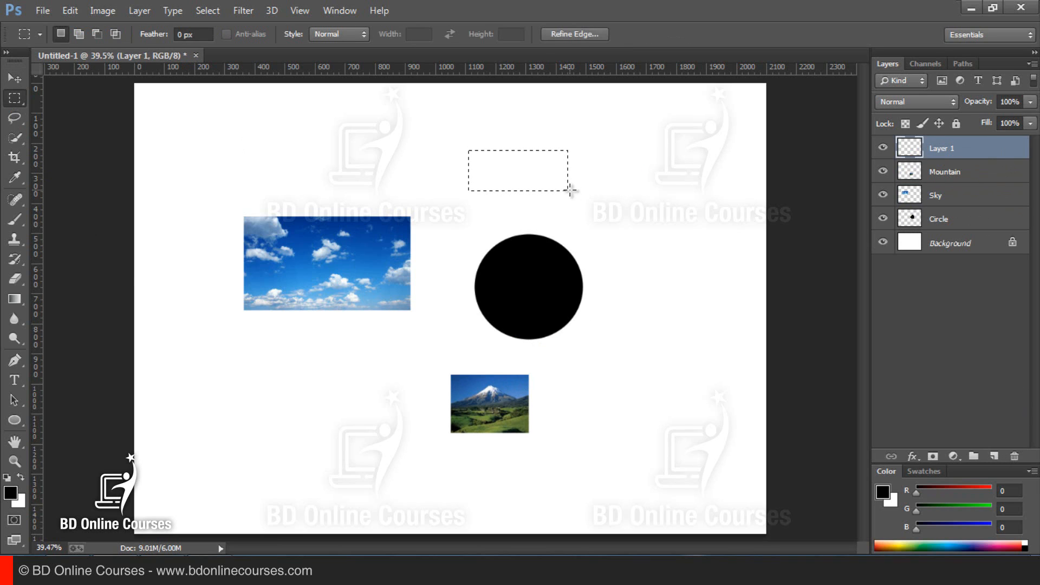
{"action": "key", "text": "alt+BackSpace"}
{"action": "key", "text": "ctrl+d"}
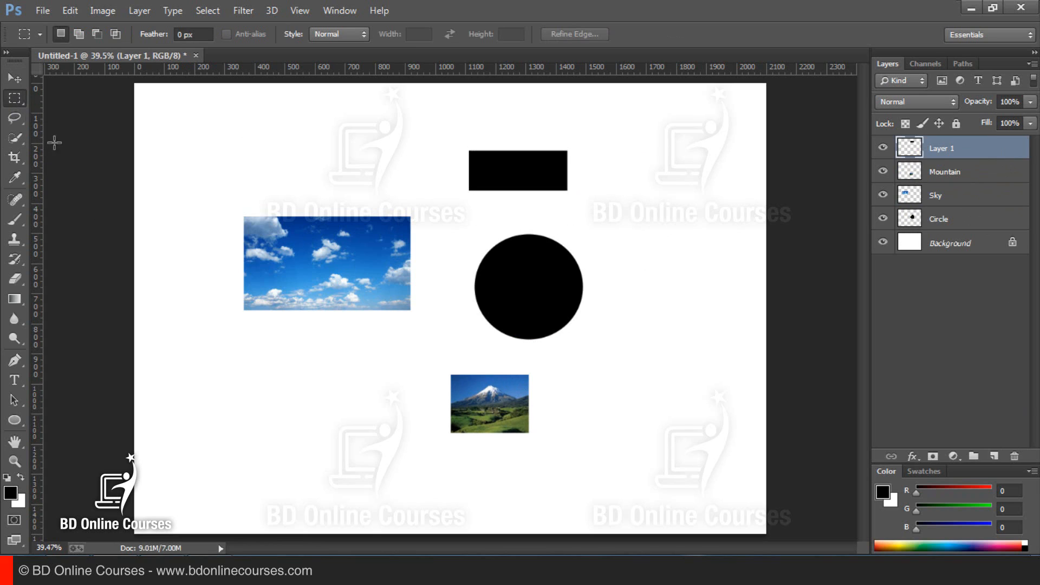
Step: Lasso an irregular freehand area near the canvas's upper-right corner, fill it with black on a new layer, and deselect
{"action": "left_click", "coordinate": [13, 118]}
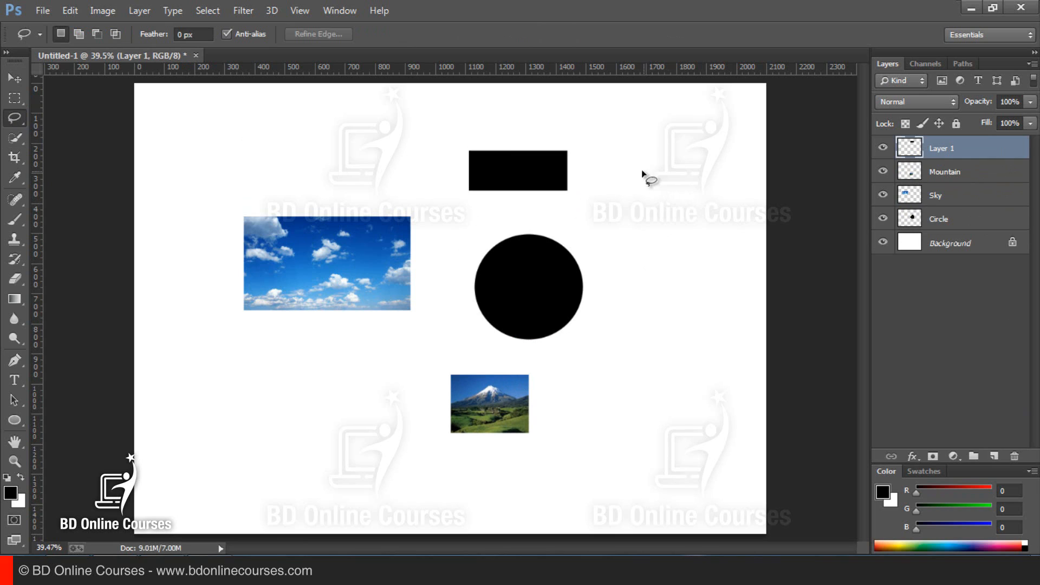
{"action": "mouse_move", "coordinate": [640, 171]}
{"action": "left_mouse_down"}
{"action": "mouse_move", "coordinate": [661, 259]}
{"action": "mouse_move", "coordinate": [747, 189]}
{"action": "mouse_move", "coordinate": [652, 141]}
{"action": "mouse_move", "coordinate": [642, 169]}
{"action": "left_mouse_up"}
{"action": "key", "text": "ctrl+alt+shift+n"}
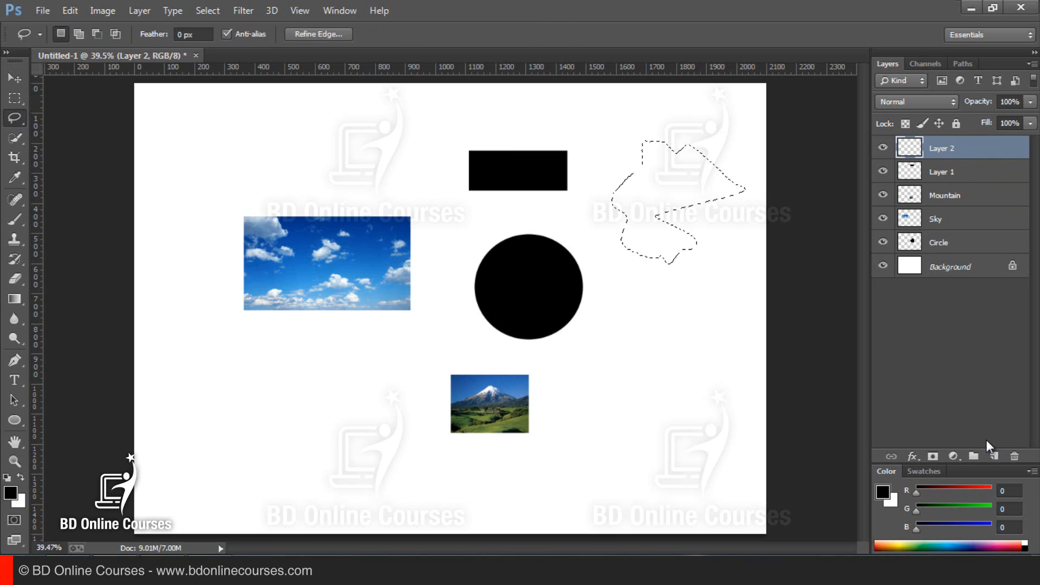
{"action": "key", "text": "alt+BackSpace"}
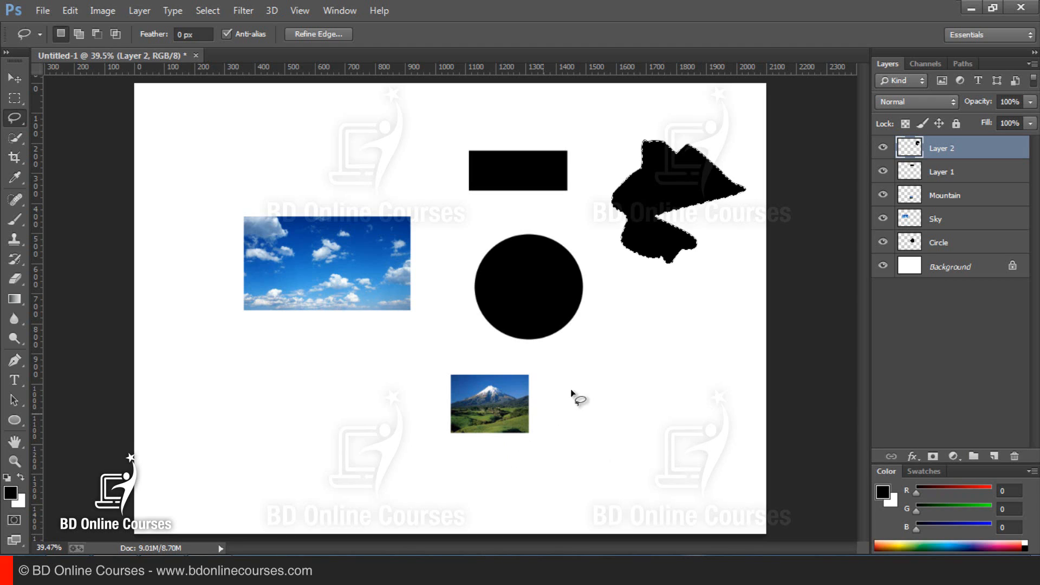
{"action": "key", "text": "ctrl+d"}
{"action": "left_click", "coordinate": [11, 80]}
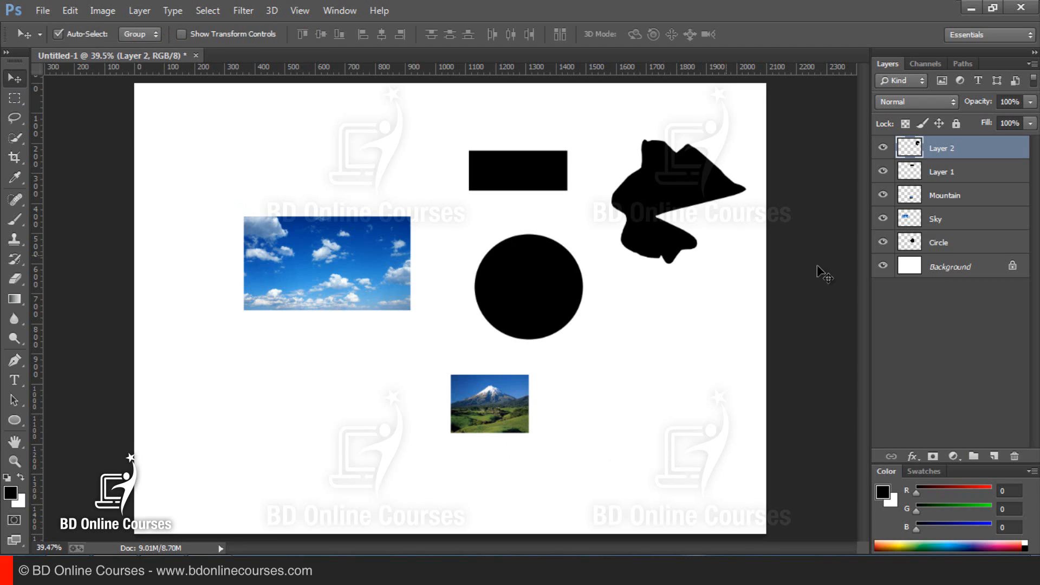
Step: Rename Layer 2 as "zigzag shape" and Layer 1 as "Rectangle"
{"action": "double_click", "coordinate": [943, 149]}
{"action": "type", "text": "zigzag shape"}
{"action": "key", "text": "Return"}
{"action": "double_click", "coordinate": [944, 172]}
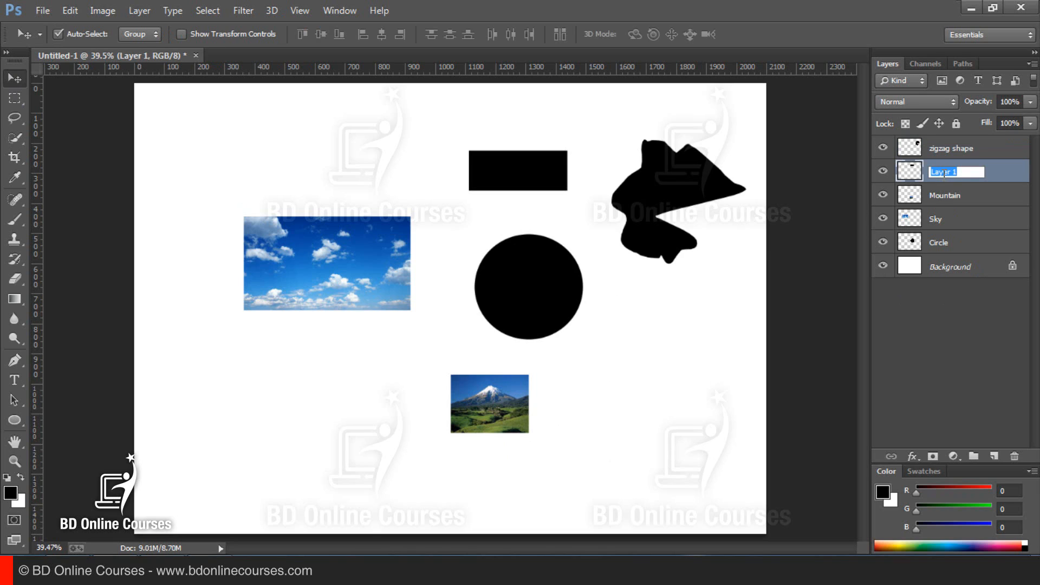
{"action": "type", "text": "Rectangle"}
{"action": "key", "text": "Return"}
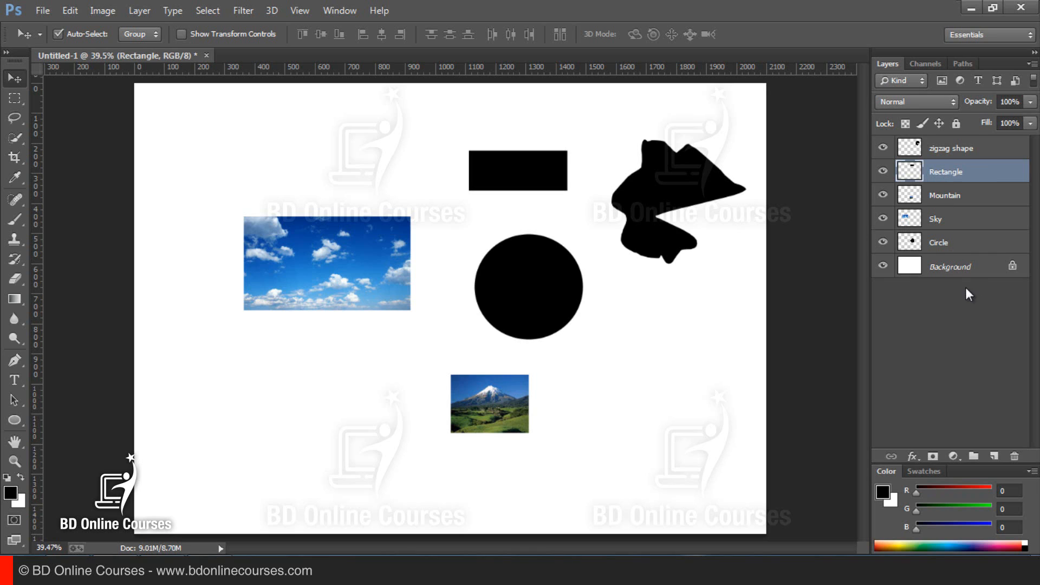
Step: Activate each layer in turn from zigzag shape down to Background, and again from zigzag shape down to Circle
{"action": "left_click", "coordinate": [952, 150]}
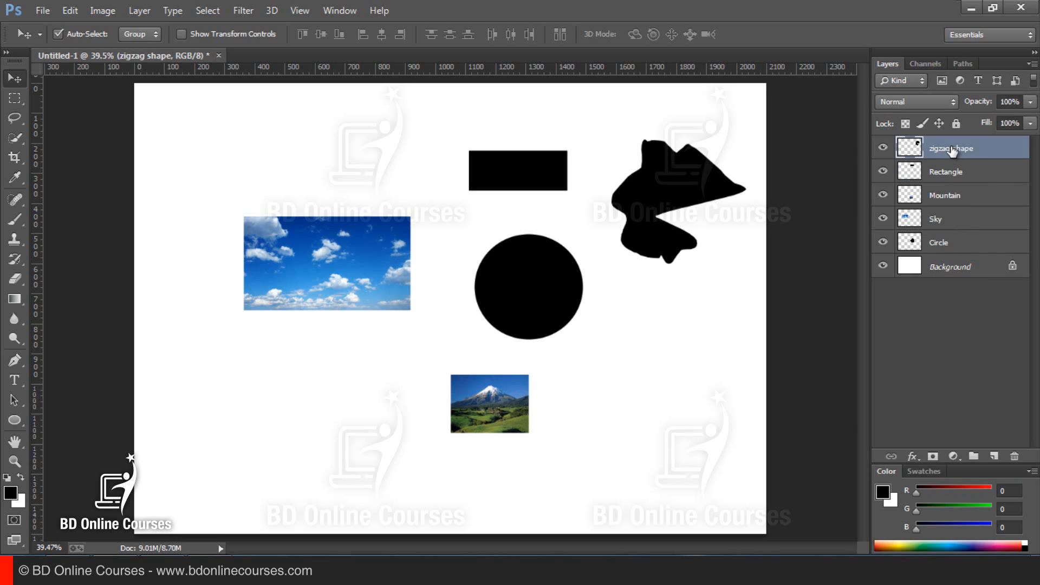
{"action": "left_click", "coordinate": [975, 174]}
{"action": "left_click", "coordinate": [961, 196]}
{"action": "left_click", "coordinate": [957, 219]}
{"action": "left_click", "coordinate": [956, 242]}
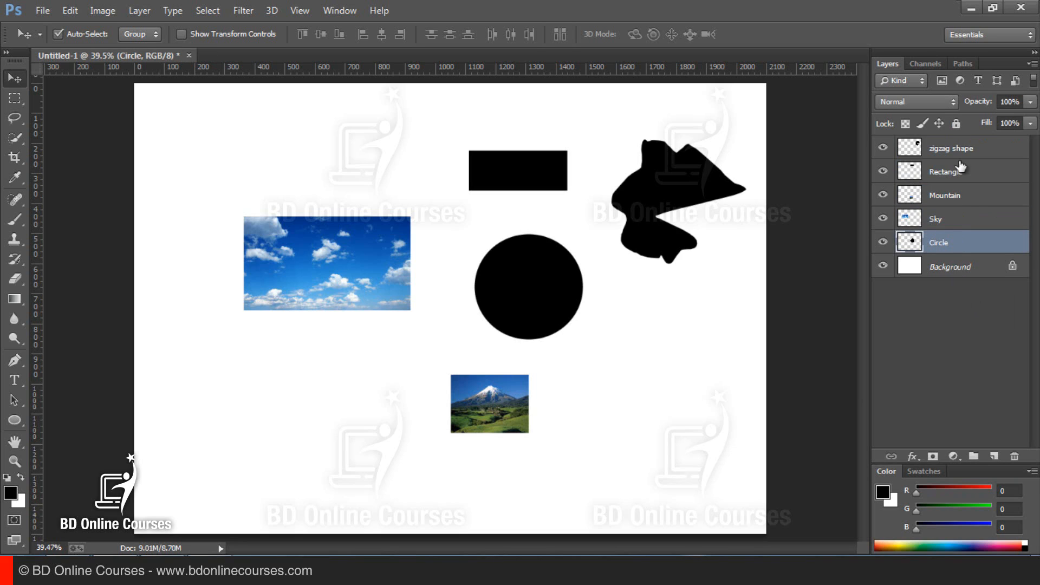
{"action": "left_click", "coordinate": [945, 266]}
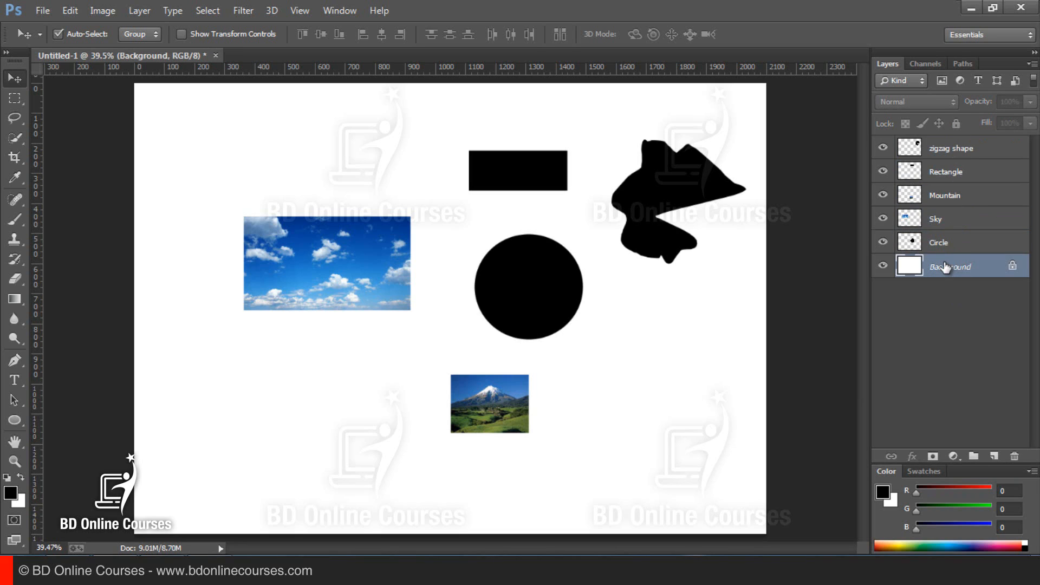
{"action": "left_click", "coordinate": [948, 152]}
{"action": "left_click", "coordinate": [946, 172]}
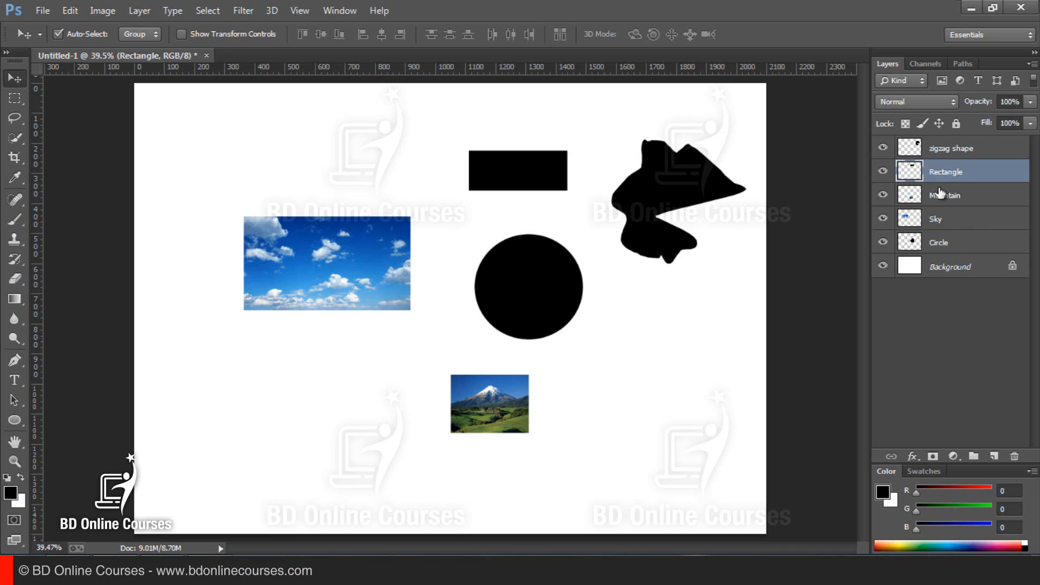
{"action": "left_click", "coordinate": [939, 197]}
{"action": "left_click", "coordinate": [937, 221]}
{"action": "left_click", "coordinate": [938, 245]}
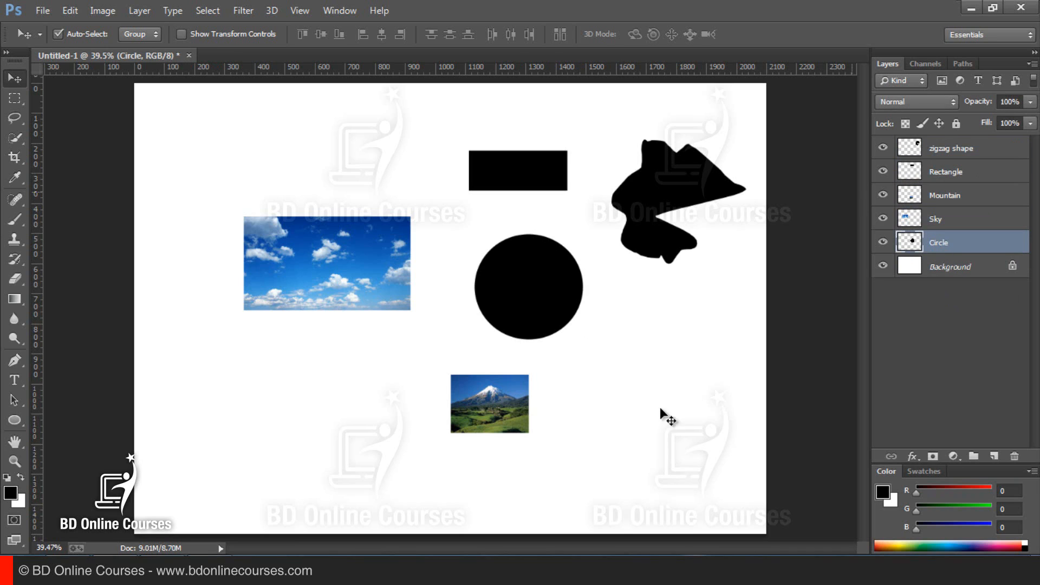
Step: Use the Move tool to shift the zigzag shape slightly down and the circle slightly left, each on its own
{"action": "left_click", "coordinate": [952, 150]}
{"action": "left_click_drag", "start_coordinate": [677, 187], "coordinate": [669, 219]}
{"action": "left_click_drag", "start_coordinate": [525, 265], "coordinate": [546, 296]}
{"action": "key", "text": "ctrl+z"}
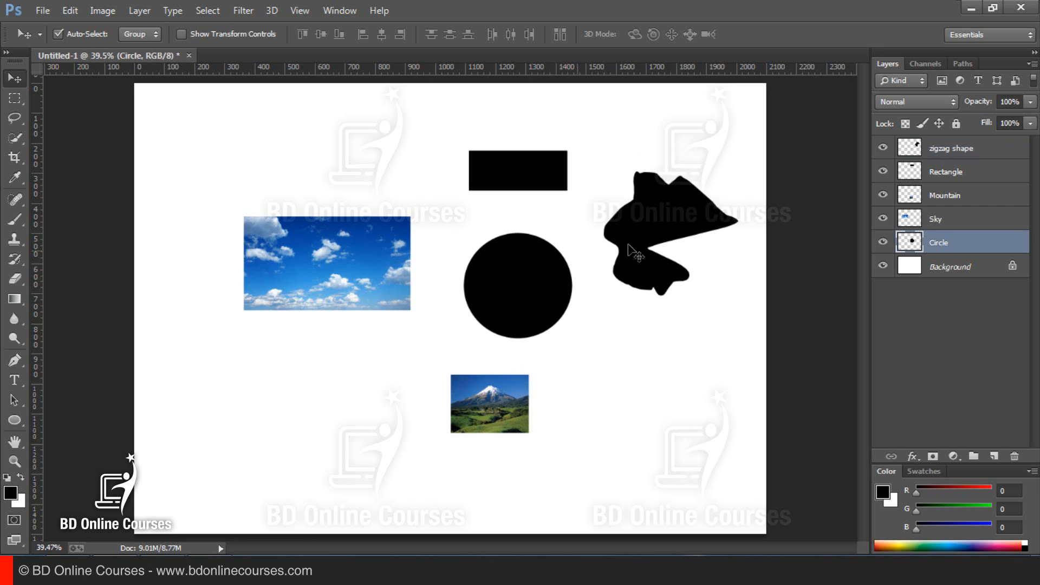
{"action": "left_click_drag", "start_coordinate": [613, 232], "coordinate": [619, 222]}
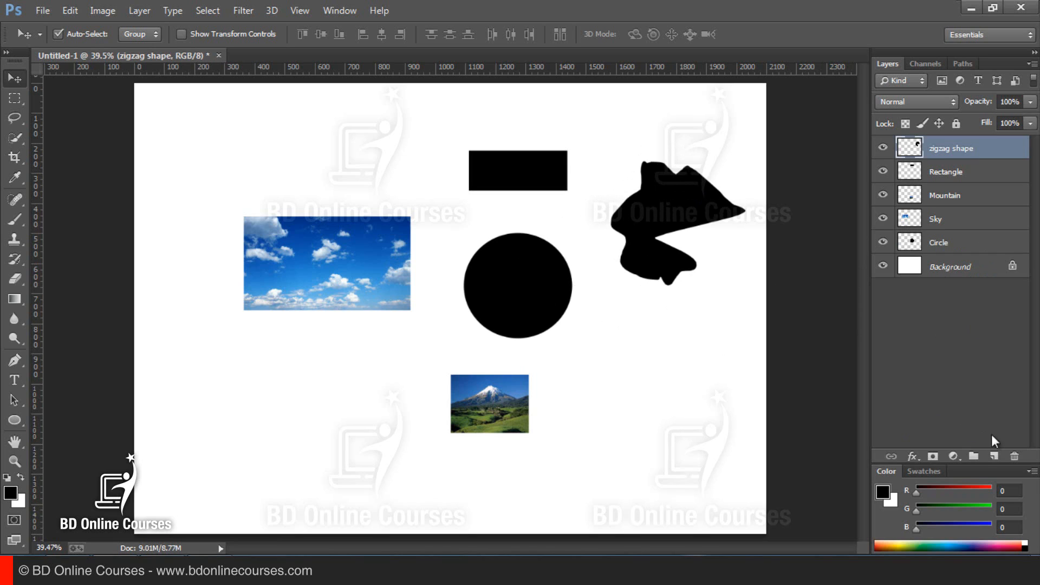
Step: Create a new layer group above the zigzag shape layer and name it "Shapes"
{"action": "left_click", "coordinate": [974, 457]}
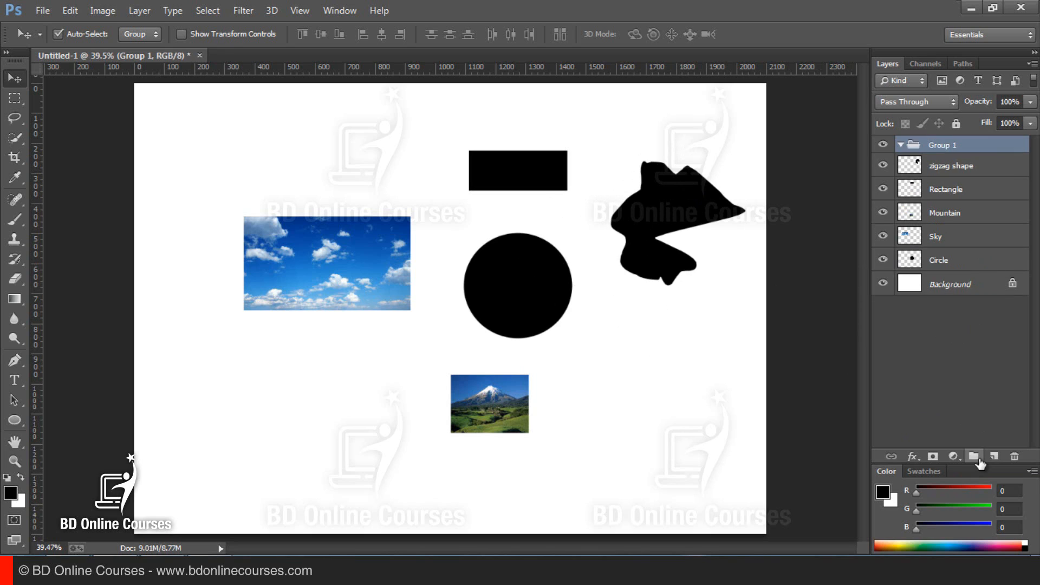
{"action": "double_click", "coordinate": [941, 146]}
{"action": "key", "text": "BackSpace"}
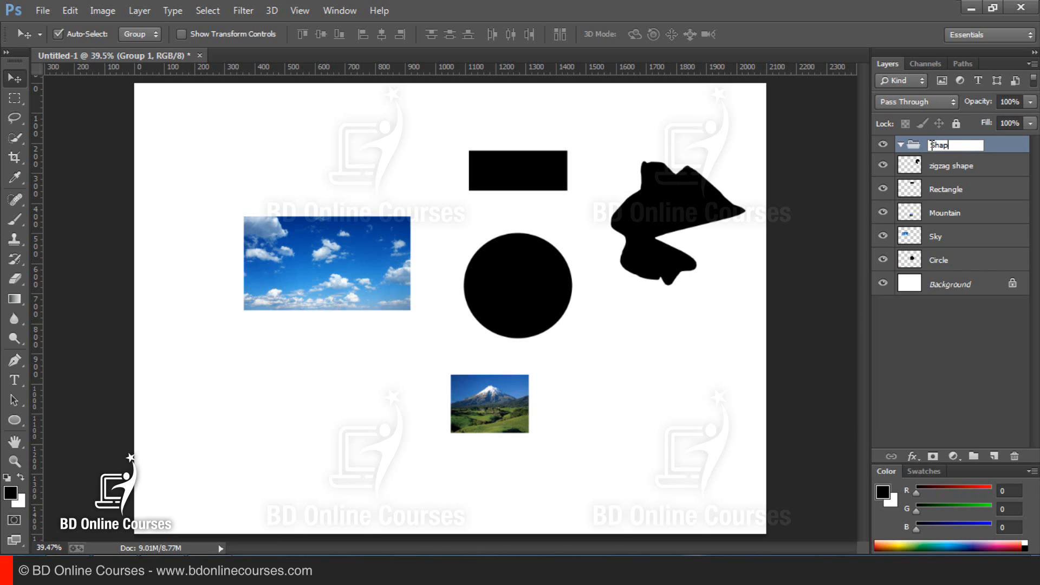
{"action": "key", "text": "Return"}
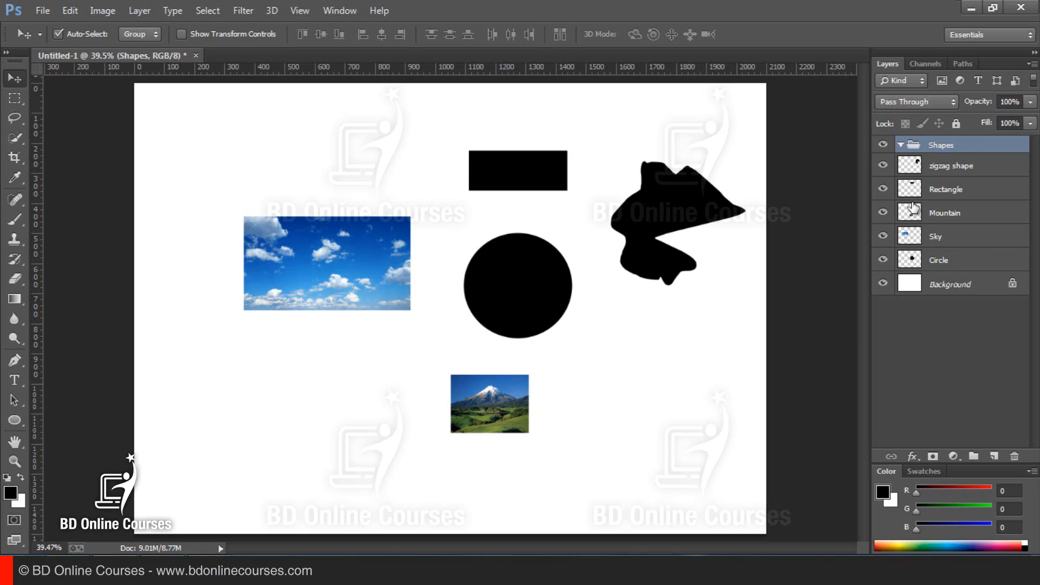
Step: Put the zigzag shape, Rectangle and Circle layers into the Shapes group
{"action": "left_click", "coordinate": [945, 171]}
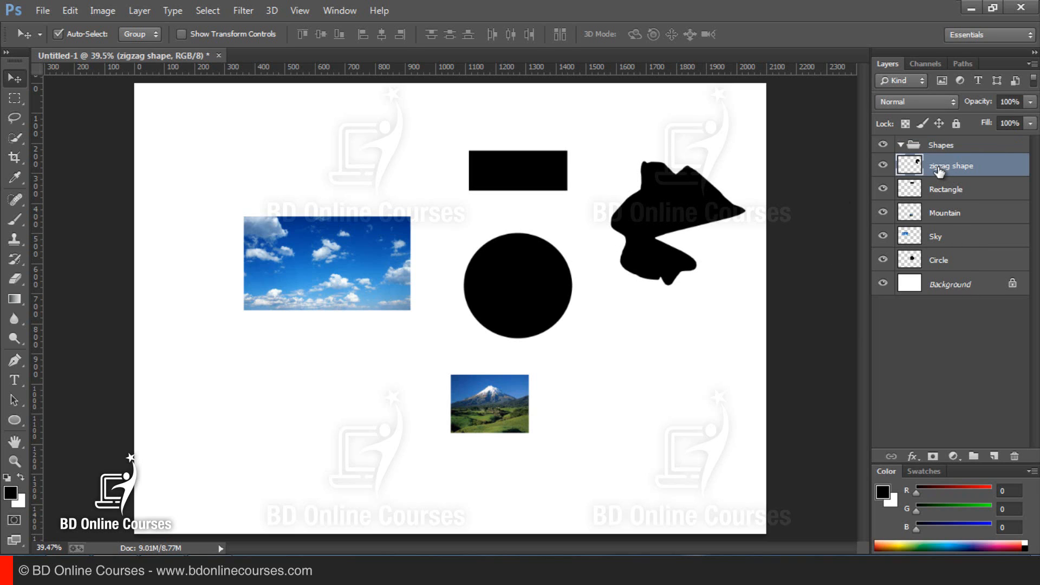
{"action": "left_click_drag", "start_coordinate": [943, 172], "coordinate": [947, 149]}
{"action": "left_click_drag", "start_coordinate": [947, 194], "coordinate": [952, 148]}
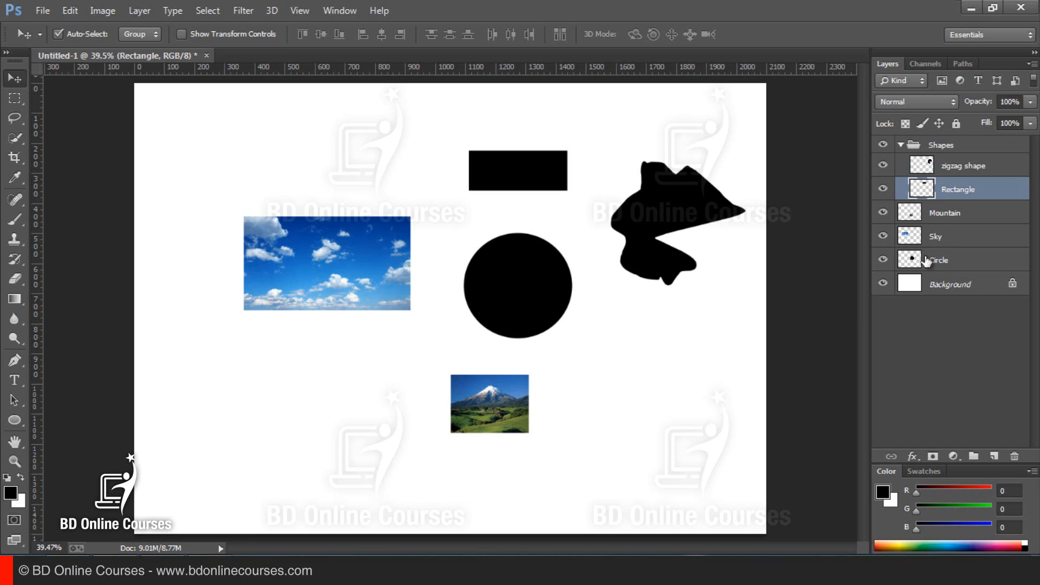
{"action": "left_click_drag", "start_coordinate": [948, 262], "coordinate": [967, 150]}
Step: Activate the zigzag shape, Rectangle and Circle layers inside the Shapes group one after another
{"action": "left_click", "coordinate": [962, 166]}
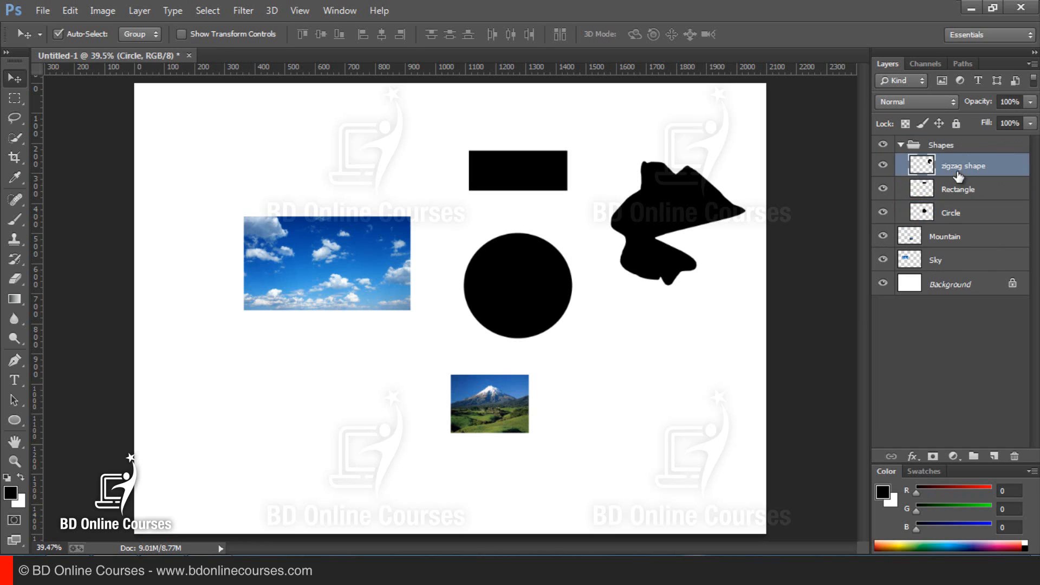
{"action": "left_click", "coordinate": [959, 190]}
{"action": "left_click", "coordinate": [956, 217]}
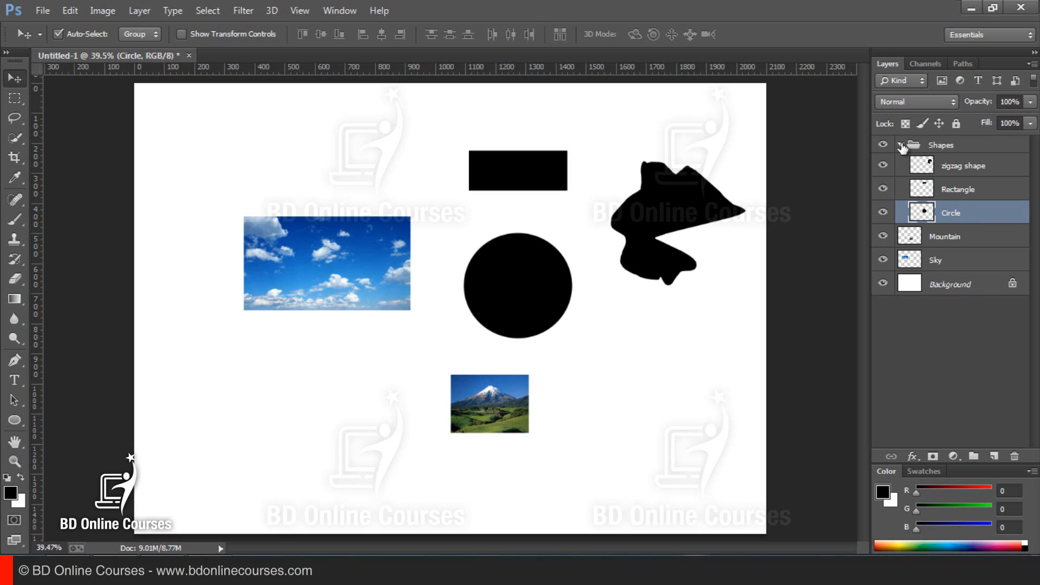
Step: Collapse and expand the Shapes group a few times, leave it collapsed, and move all its shapes together slightly up and left
{"action": "left_click", "coordinate": [901, 145]}
{"action": "left_click", "coordinate": [901, 145]}
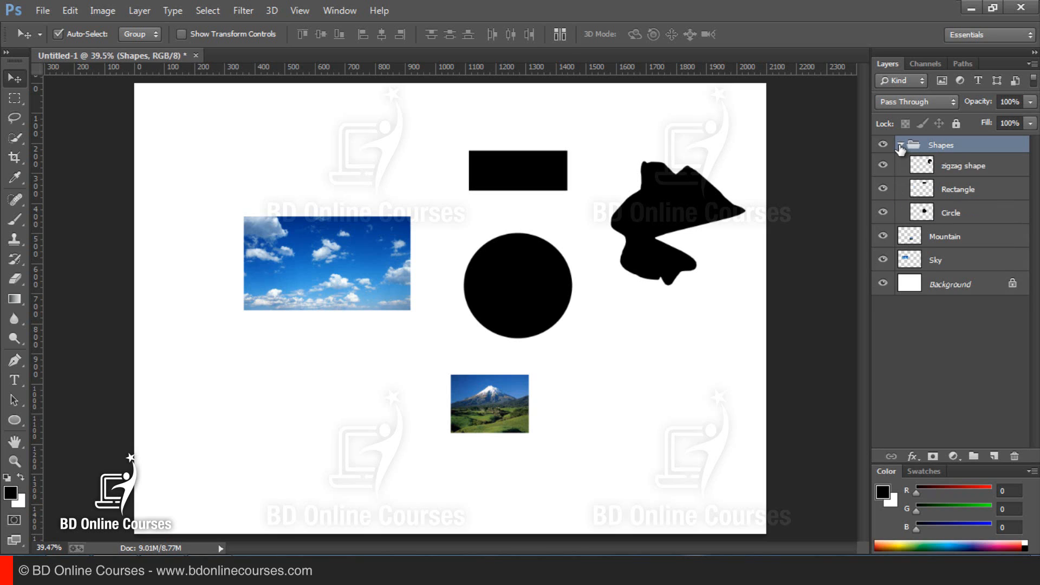
{"action": "left_click", "coordinate": [900, 145]}
{"action": "left_click", "coordinate": [901, 145]}
{"action": "left_click", "coordinate": [900, 145]}
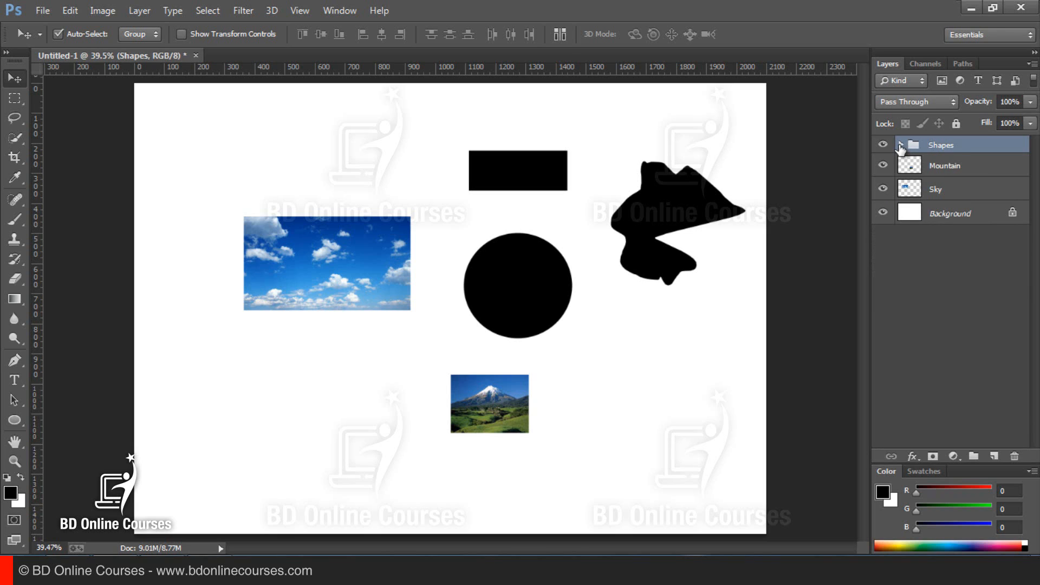
{"action": "left_click", "coordinate": [901, 145]}
{"action": "left_click", "coordinate": [901, 146]}
{"action": "left_click_drag", "start_coordinate": [686, 229], "coordinate": [650, 198]}
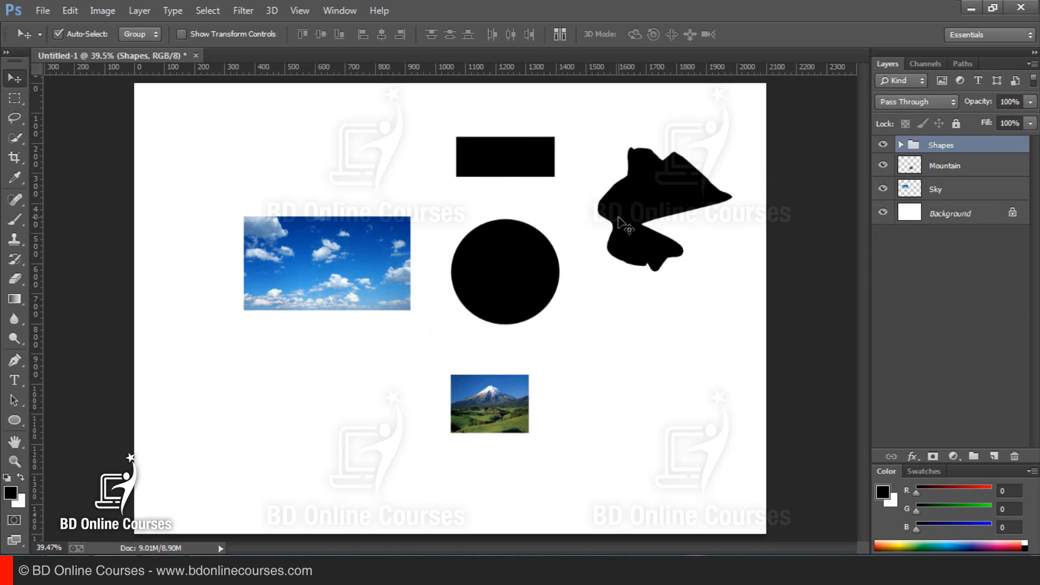
Step: Move the sky picture slightly left and down and the mountain picture to the right, independently of the Shapes group
{"action": "left_click", "coordinate": [956, 173]}
{"action": "left_click_drag", "start_coordinate": [342, 309], "coordinate": [323, 266]}
{"action": "key", "text": "ctrl+z"}
{"action": "left_click_drag", "start_coordinate": [503, 408], "coordinate": [572, 412]}
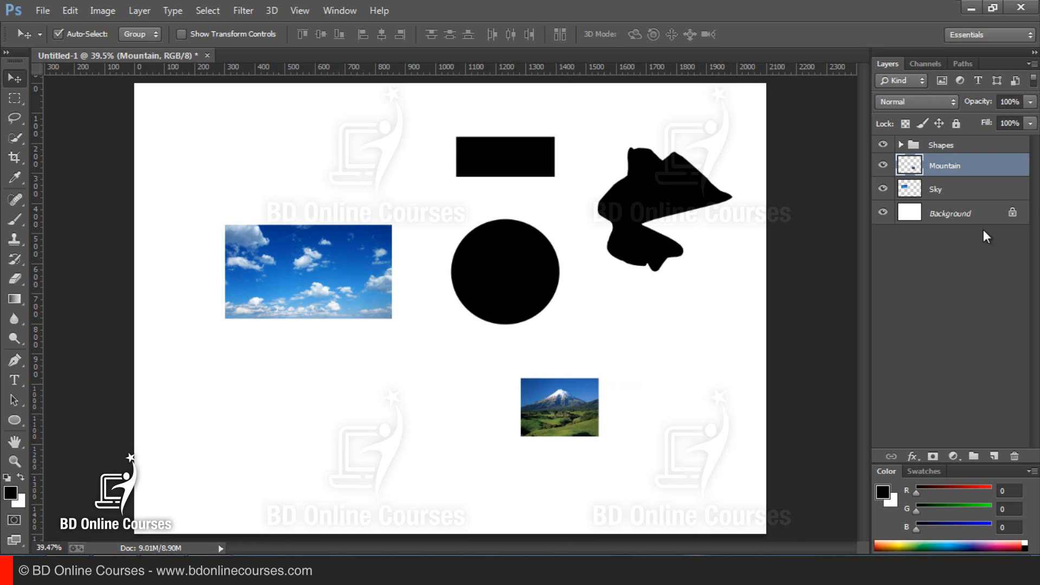
Step: Activate the Shapes group, the Mountain layer and the Sky layer in turn
{"action": "left_click", "coordinate": [939, 146]}
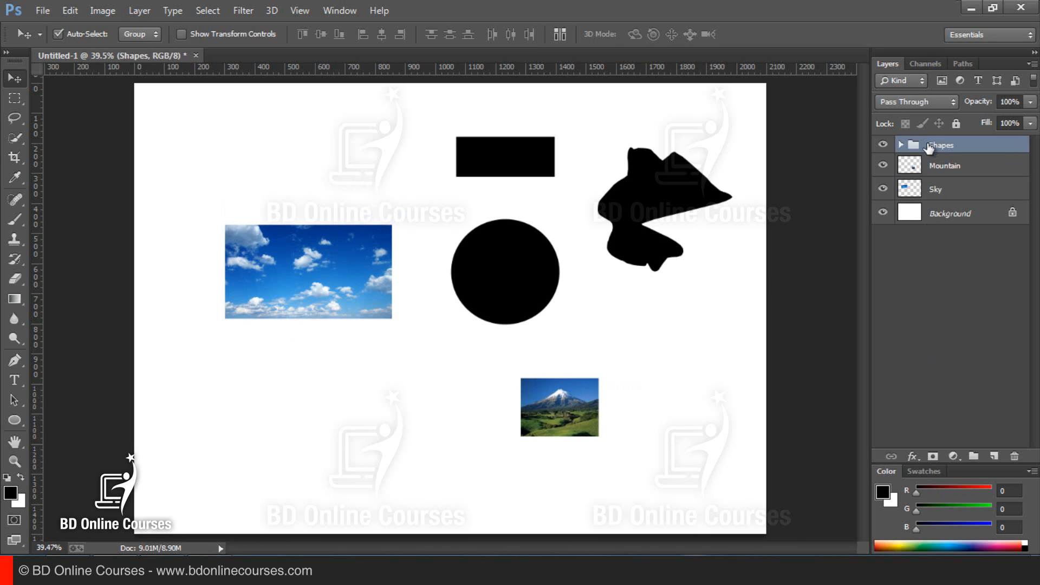
{"action": "left_click", "coordinate": [946, 175]}
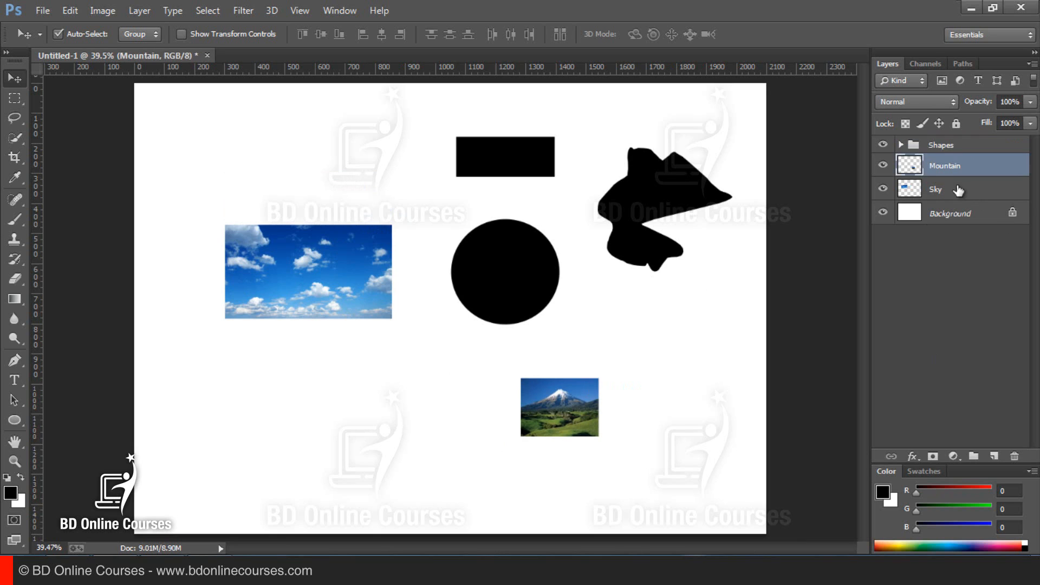
{"action": "left_click", "coordinate": [962, 195]}
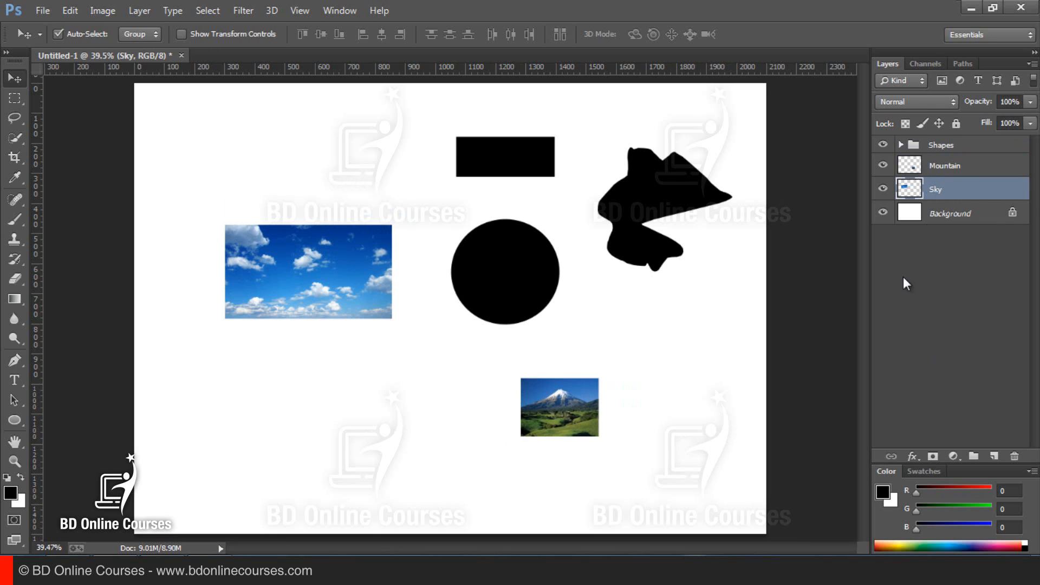